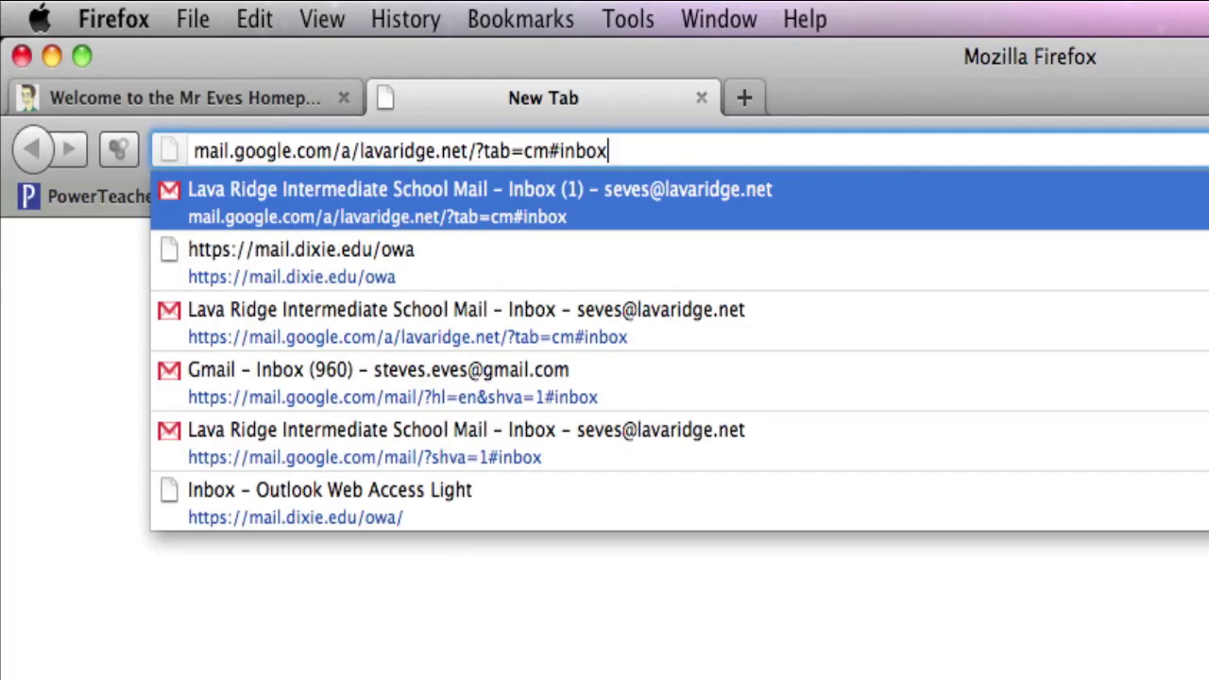
Step: Search Google Docs for 'b60' to find the Dividing decimal B60.PDF worksheet
key("Return")
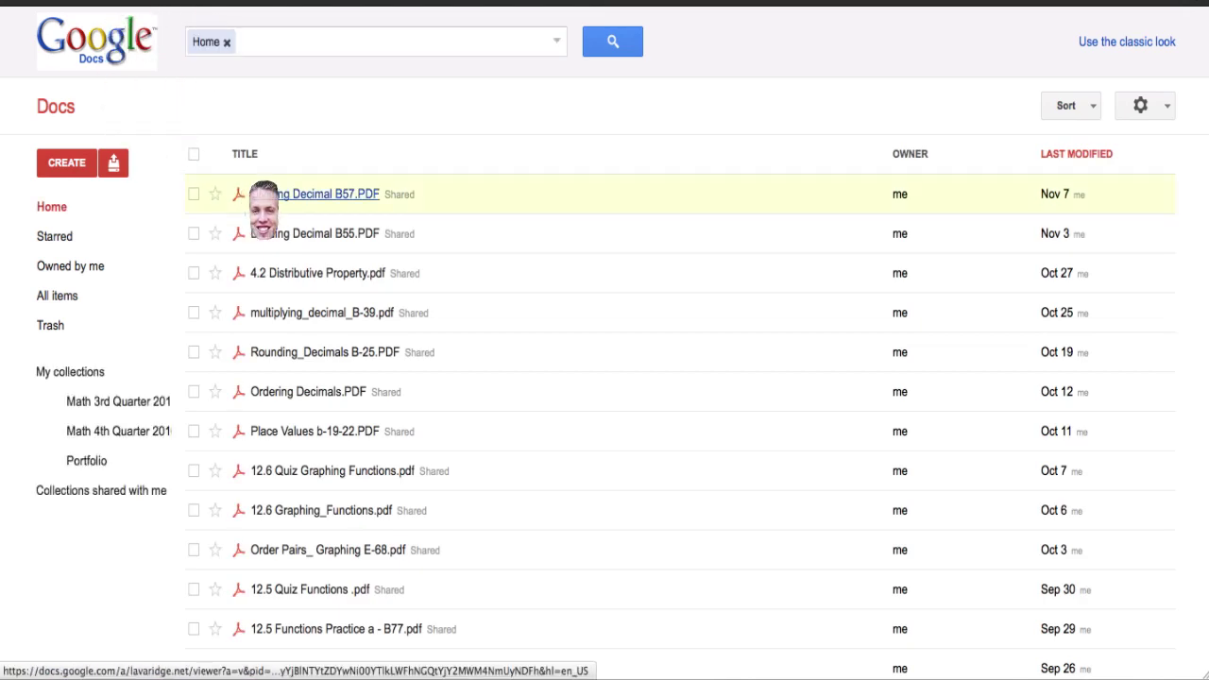
scroll(256, 246, "down", 3)
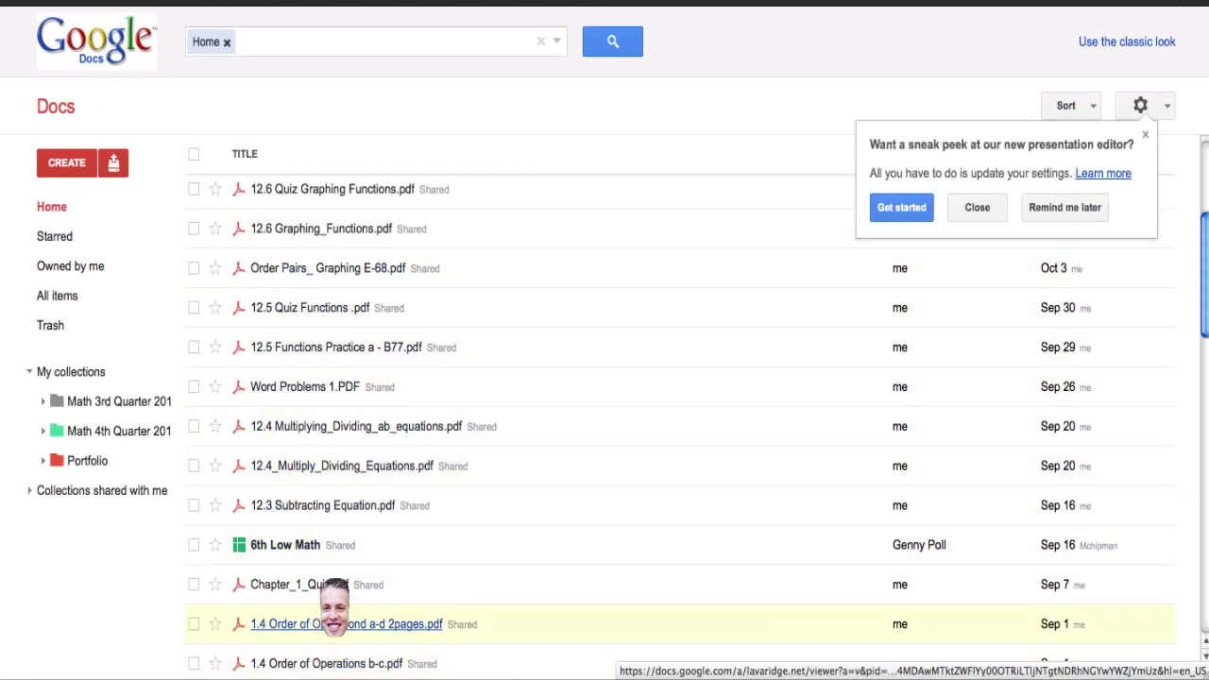
left_click(319, 41)
type("b")
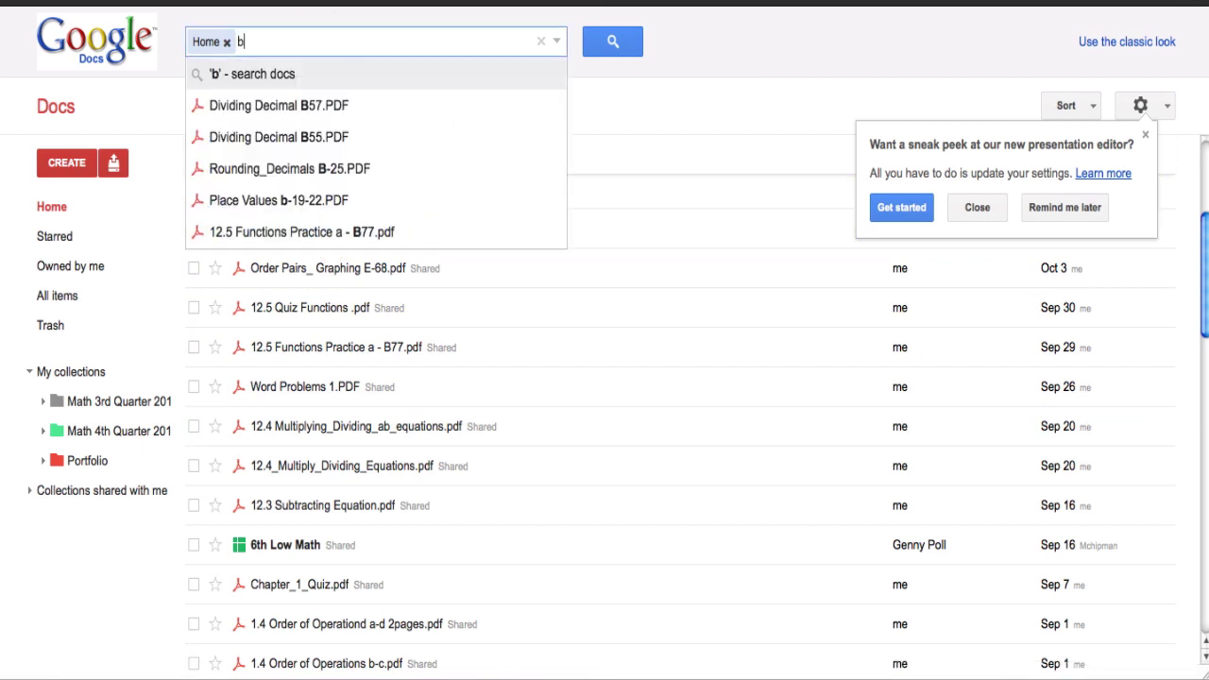
type("60")
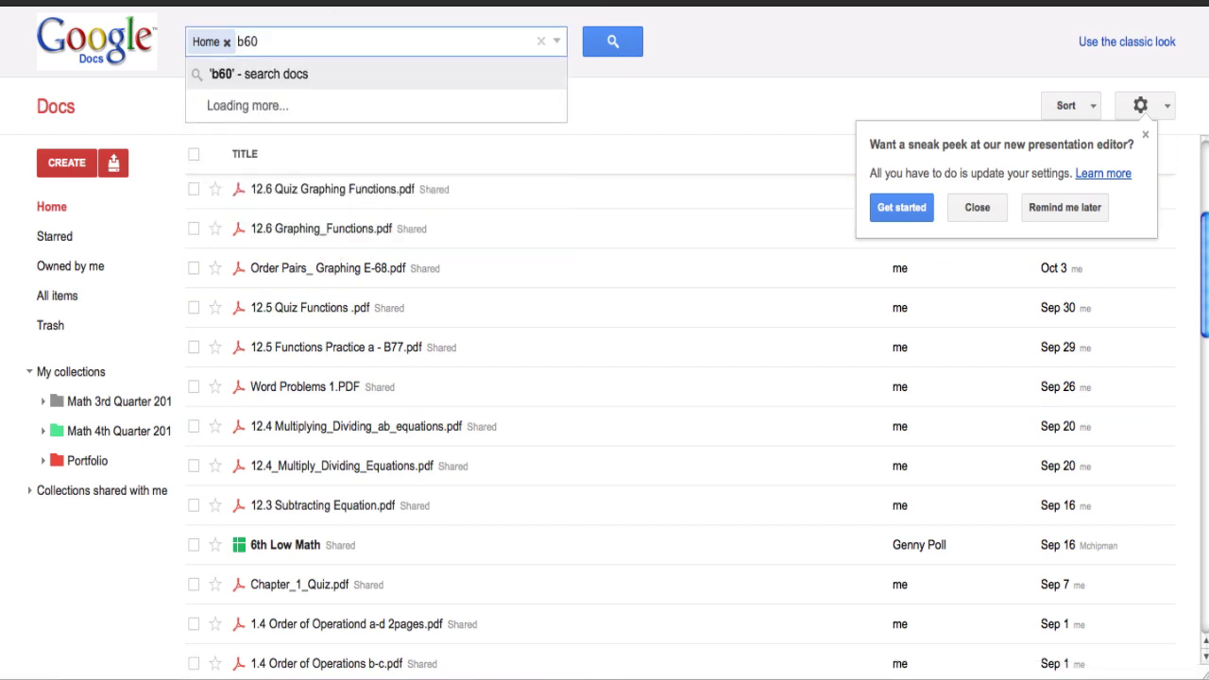
key("Return")
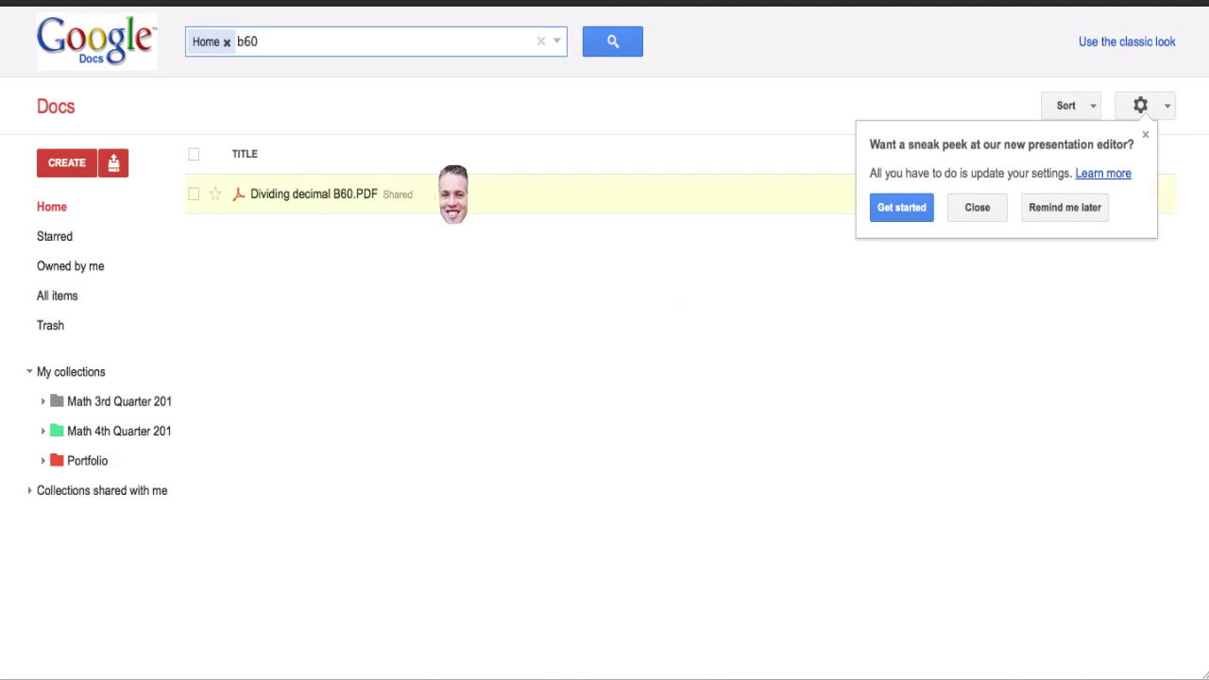
Step: Open Dividing decimal B60.PDF and save its sharing as Public on the web
key("Return")
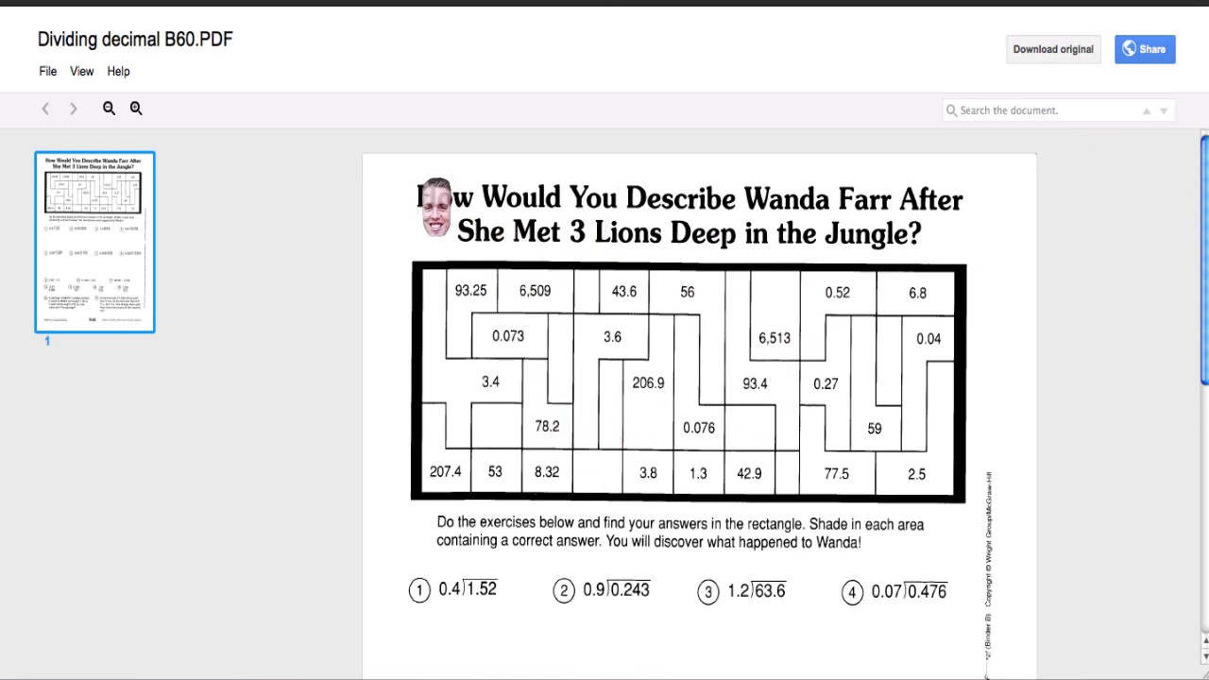
left_click_drag(418, 189, 831, 250)
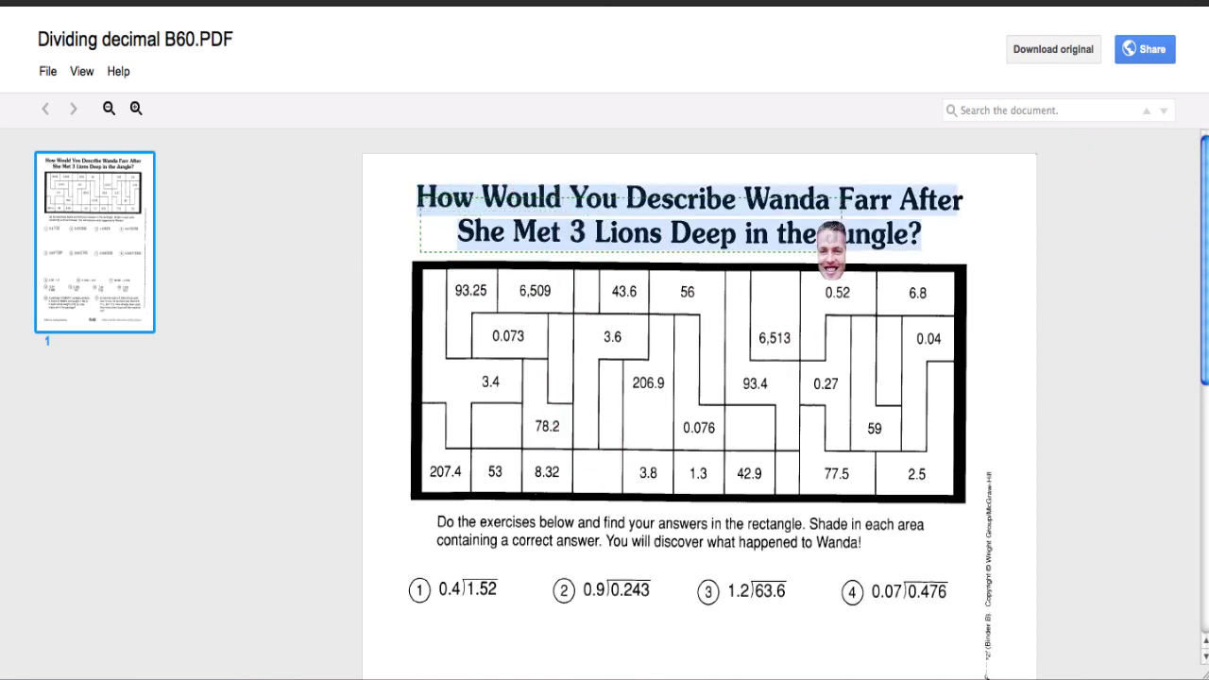
left_click(496, 198)
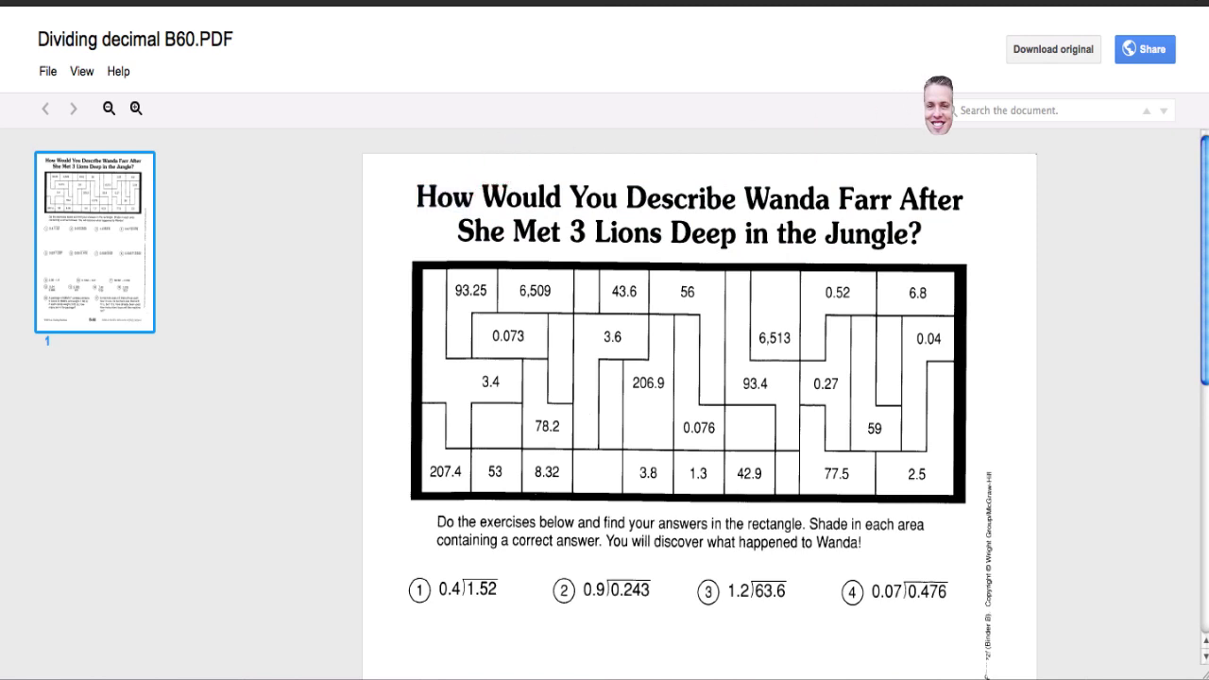
left_click(1144, 48)
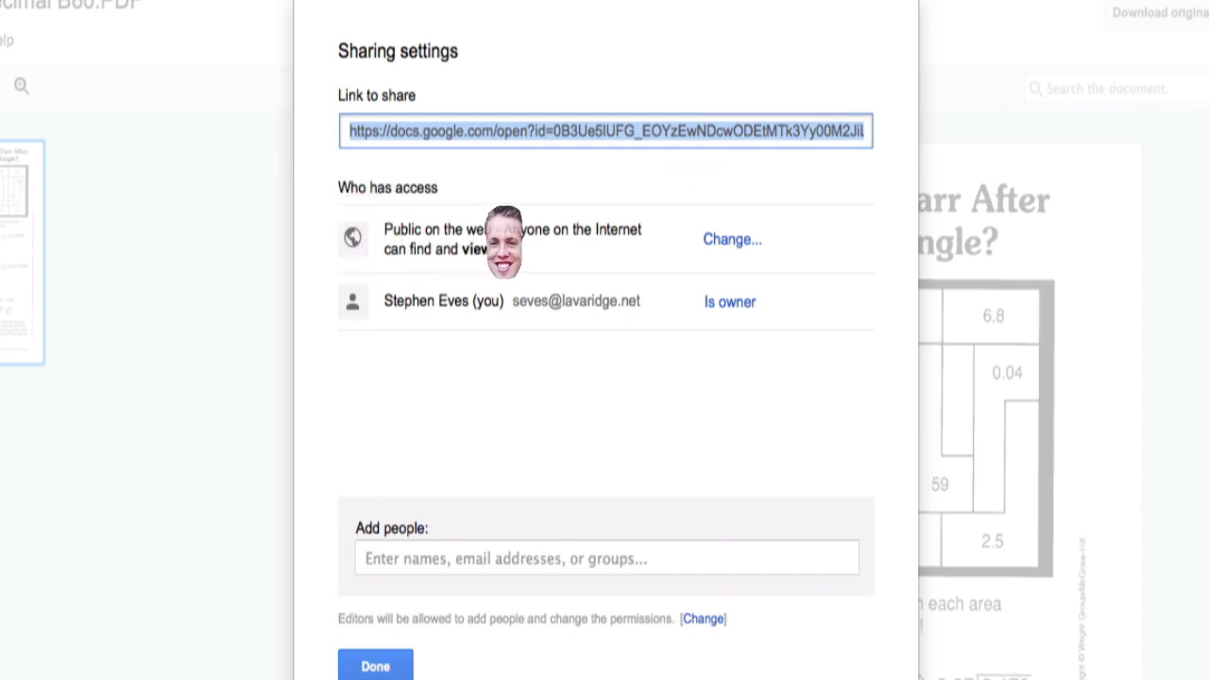
left_click(747, 238)
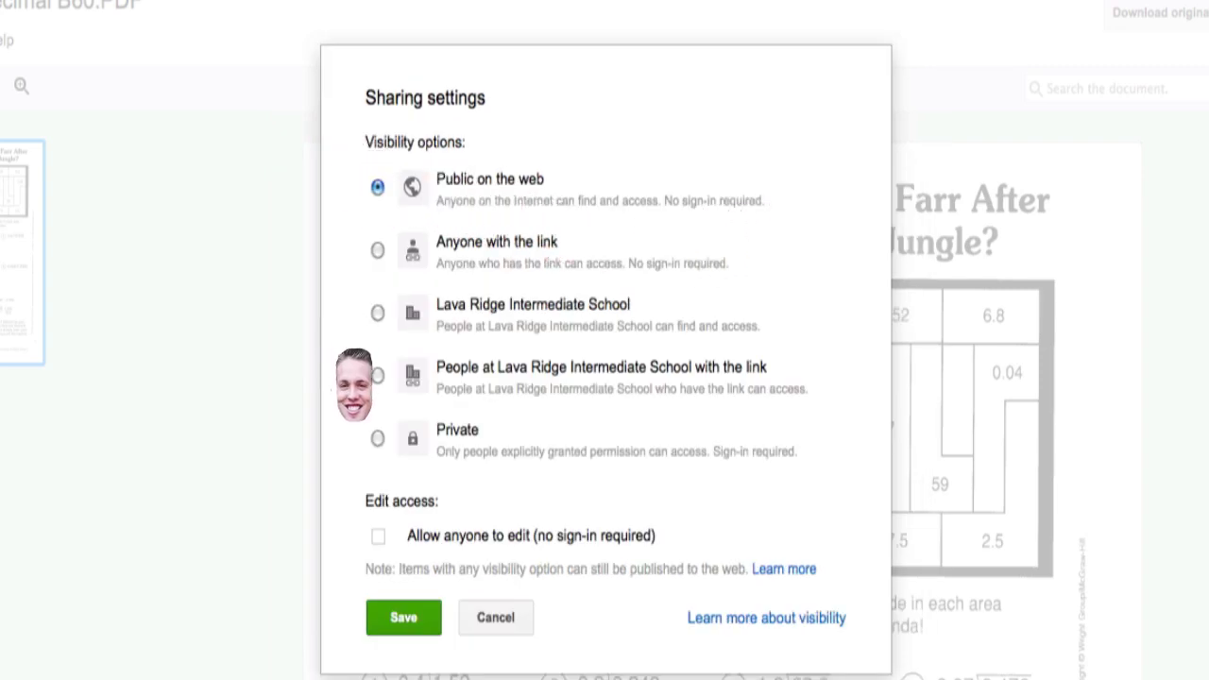
left_click(378, 438)
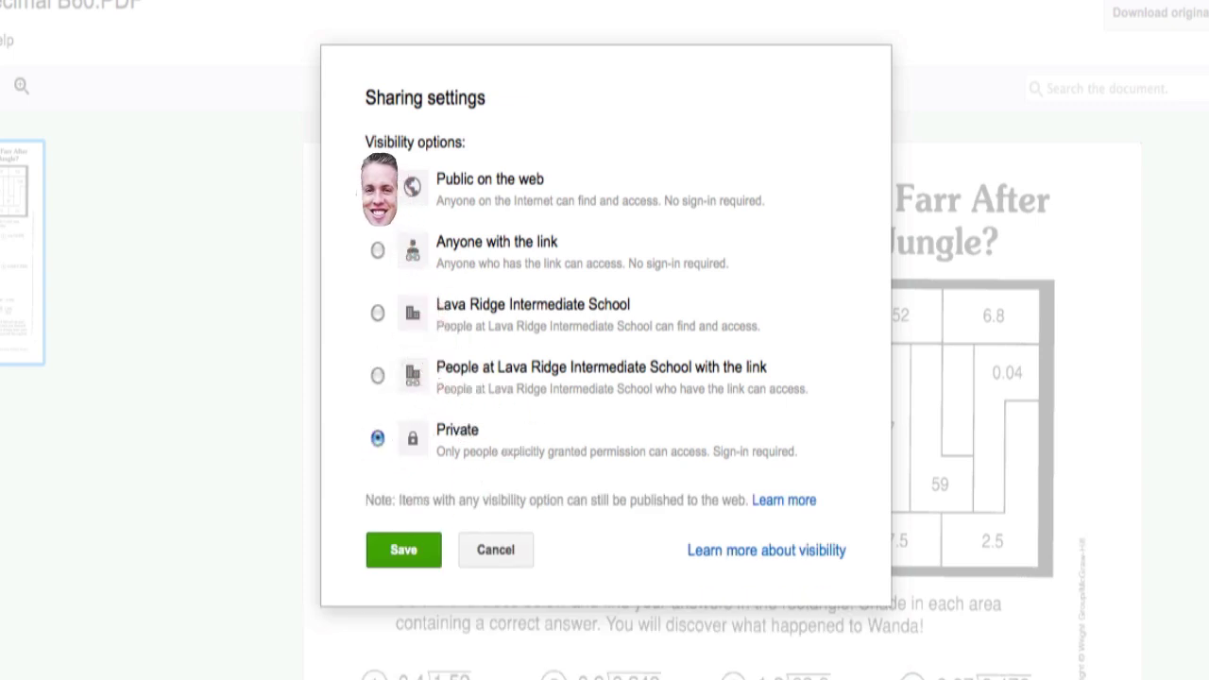
left_click(378, 187)
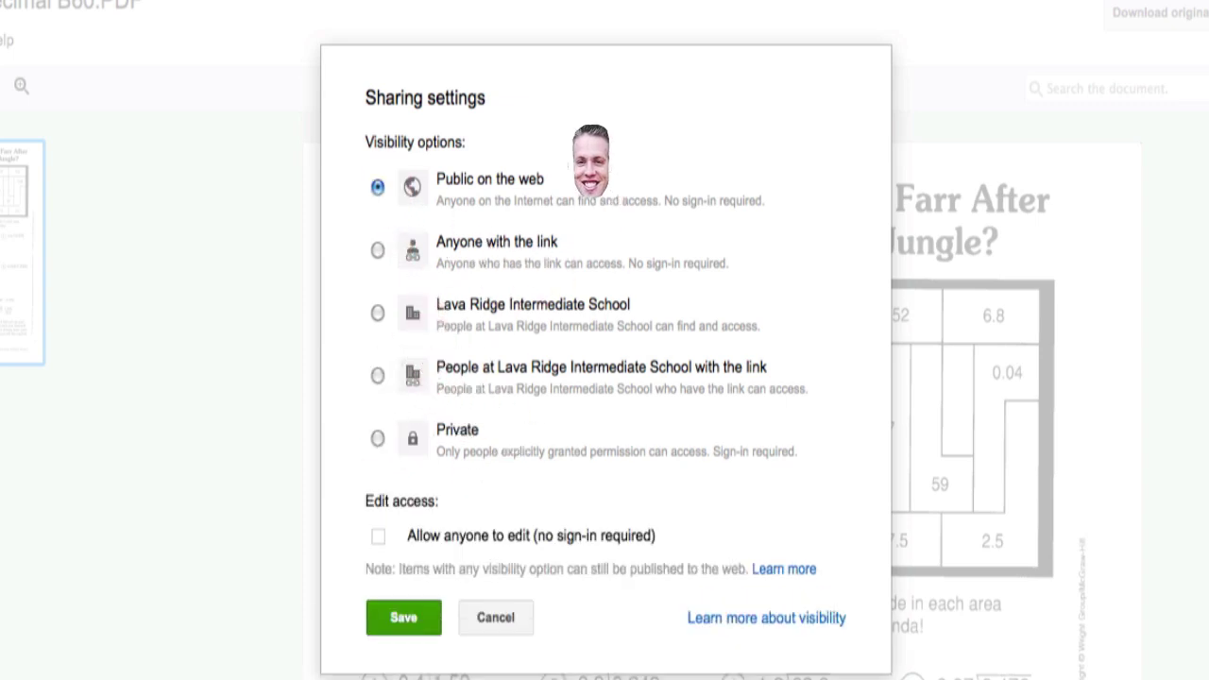
left_click(397, 619)
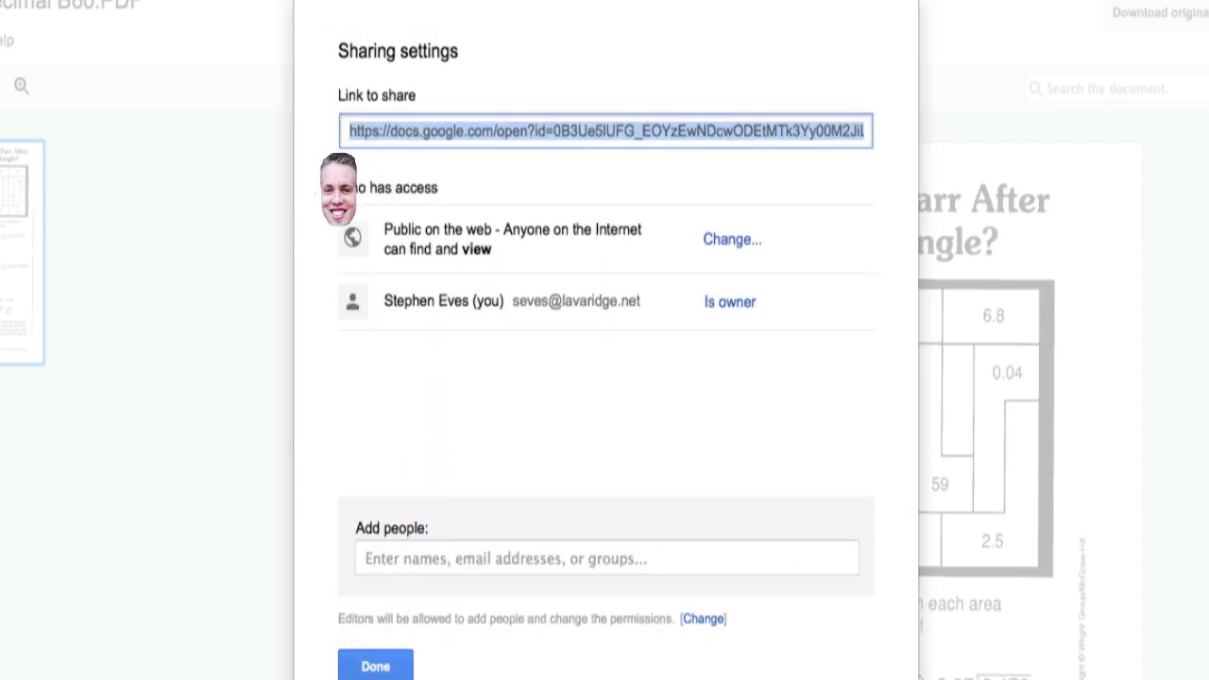
Step: Copy the worksheet's share link and close the sharing settings
right_click(349, 122)
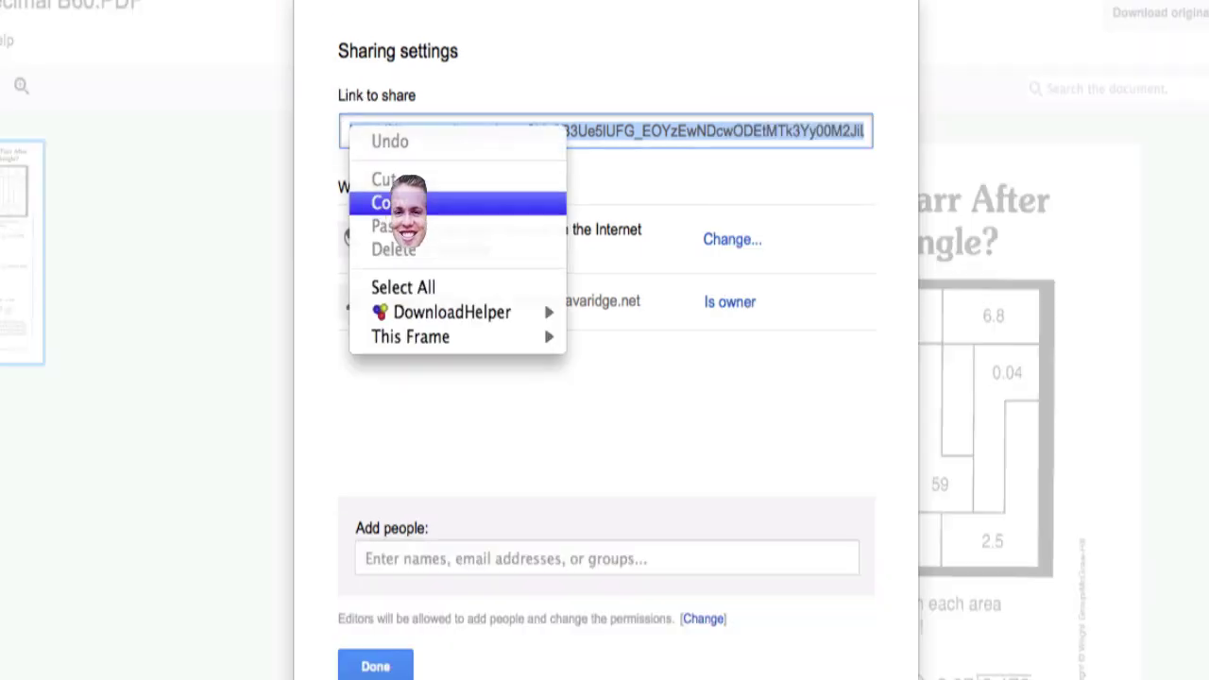
left_click(406, 180)
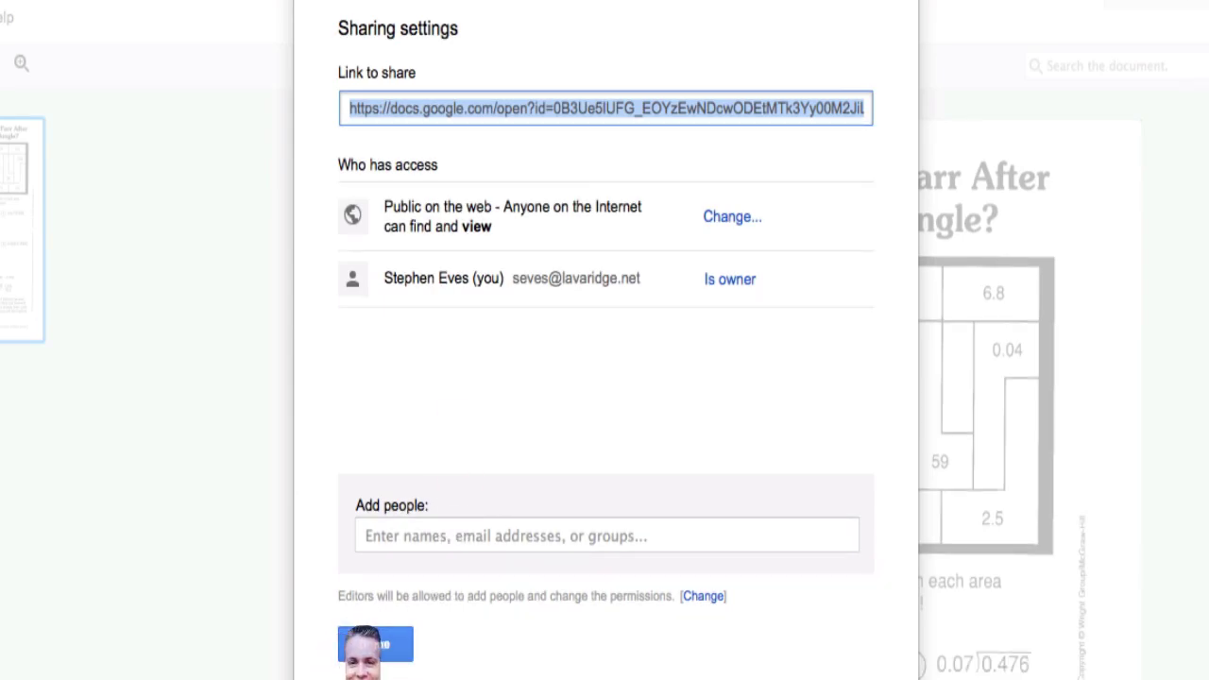
left_click(370, 644)
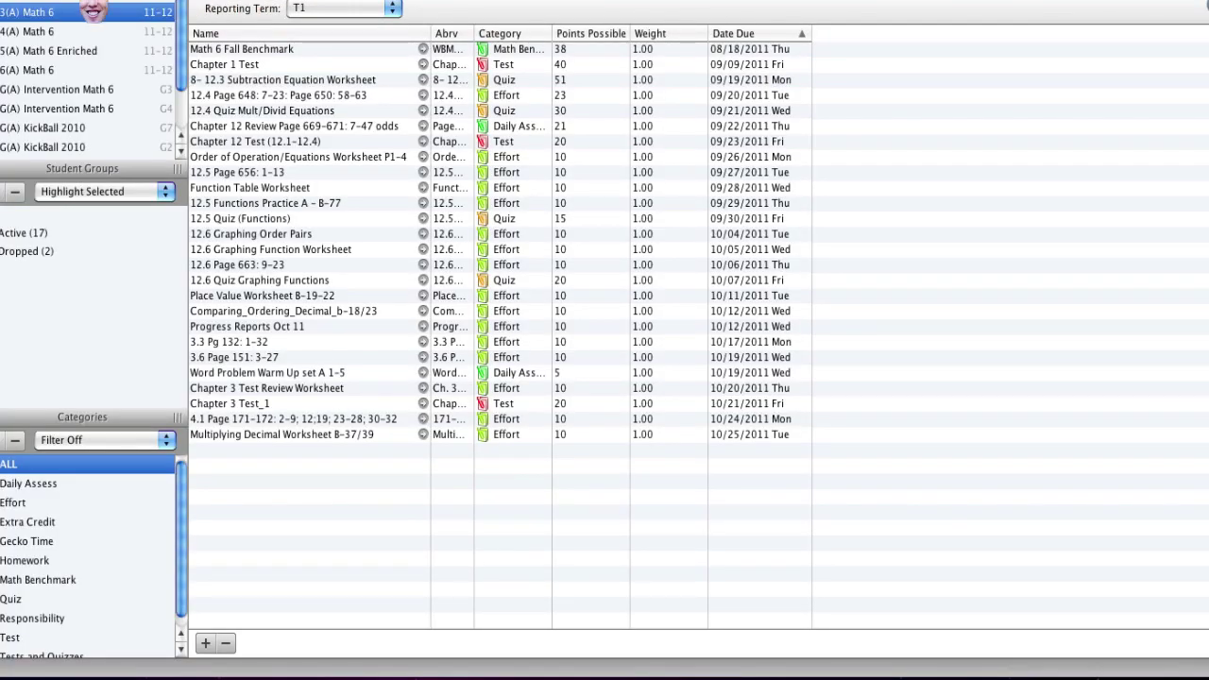
Step: Switch to another class, set the reporting term to T2, and show individual assignment scores
left_click(92, 12)
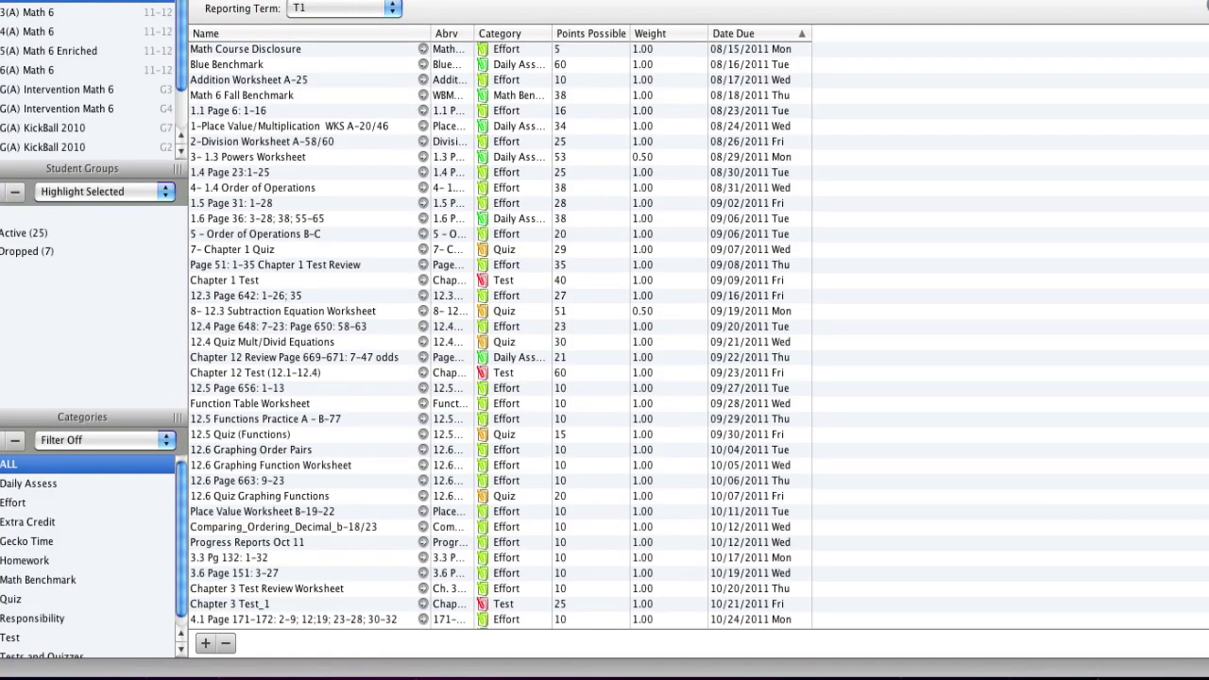
left_click(353, 12)
left_click(329, 38)
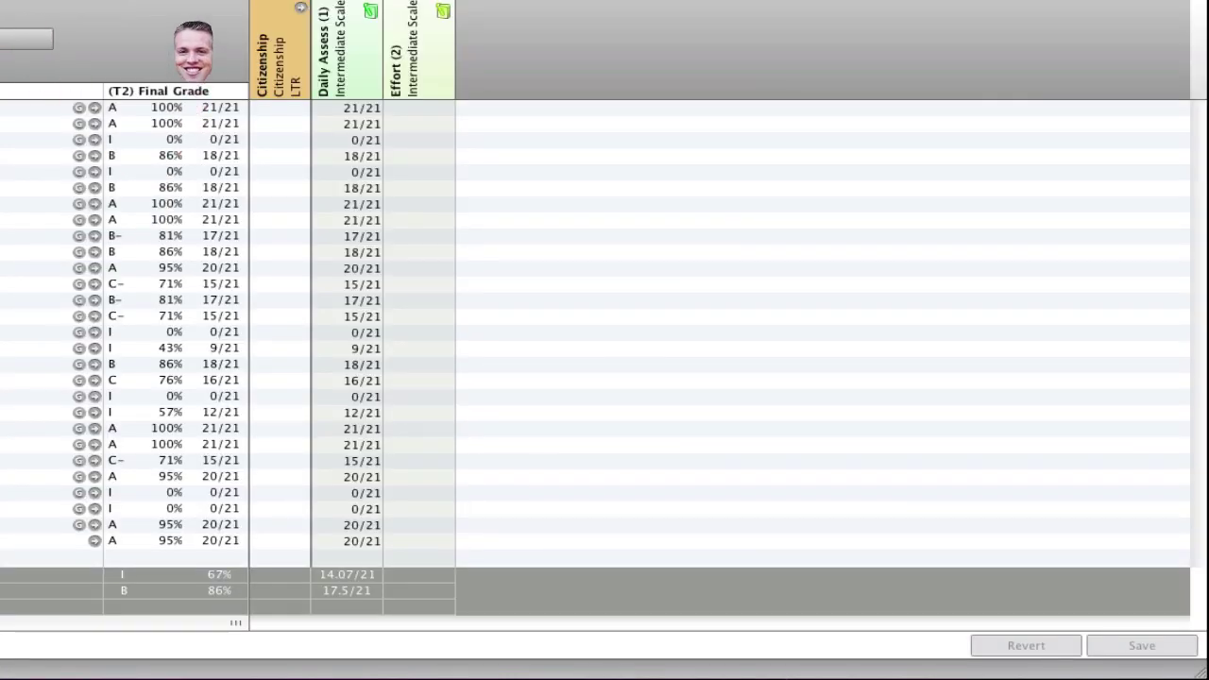
left_click(300, 8)
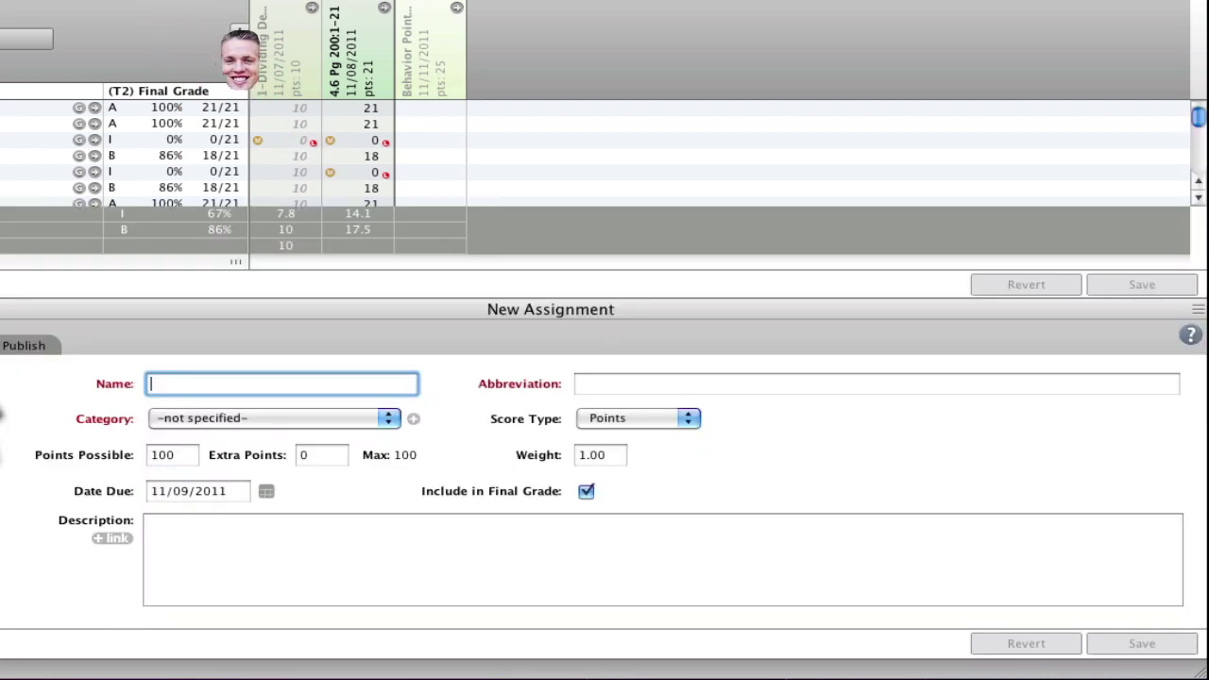
Step: Draft assignment '2-Dividing Decimals Worksheet B-60': Effort category, 10 points, due 11/09/2011, adding a web link
left_click(239, 32)
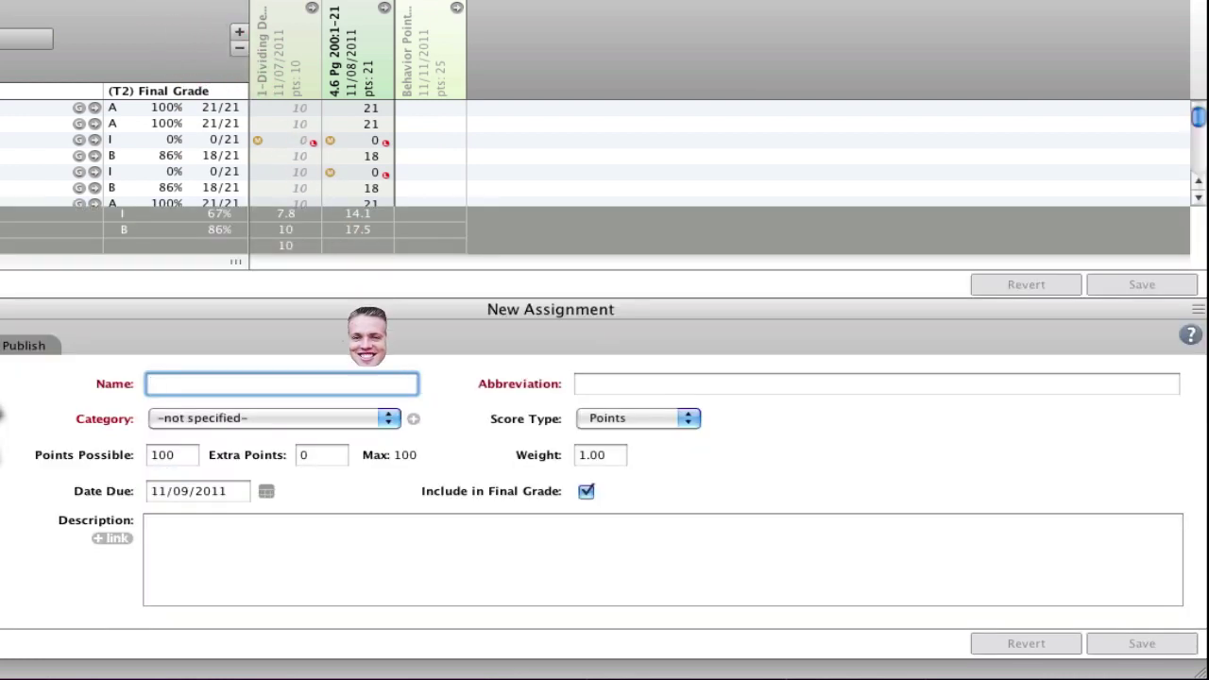
type("D")
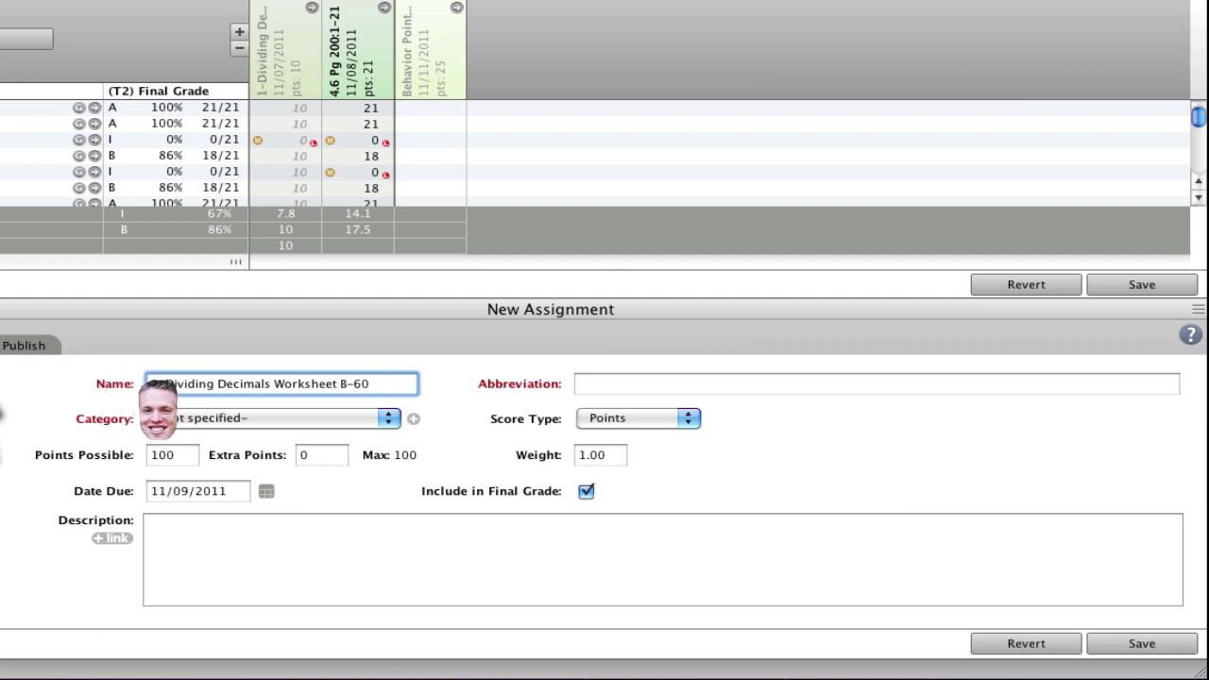
left_click(157, 416)
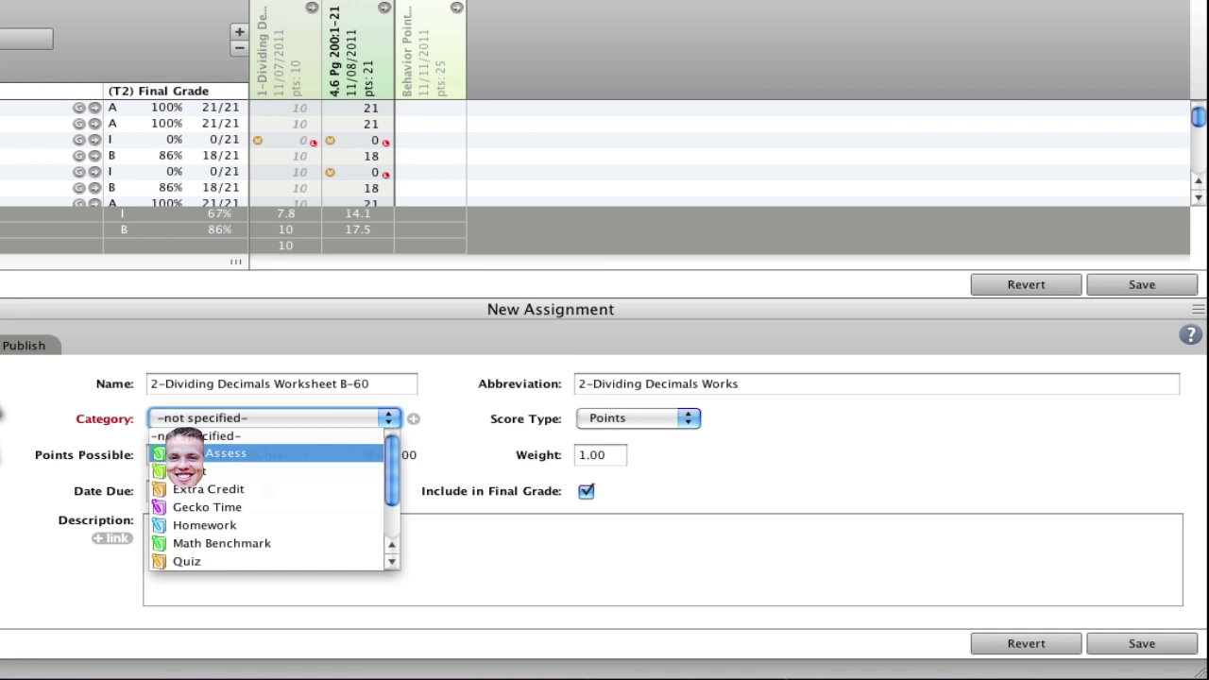
left_click(172, 473)
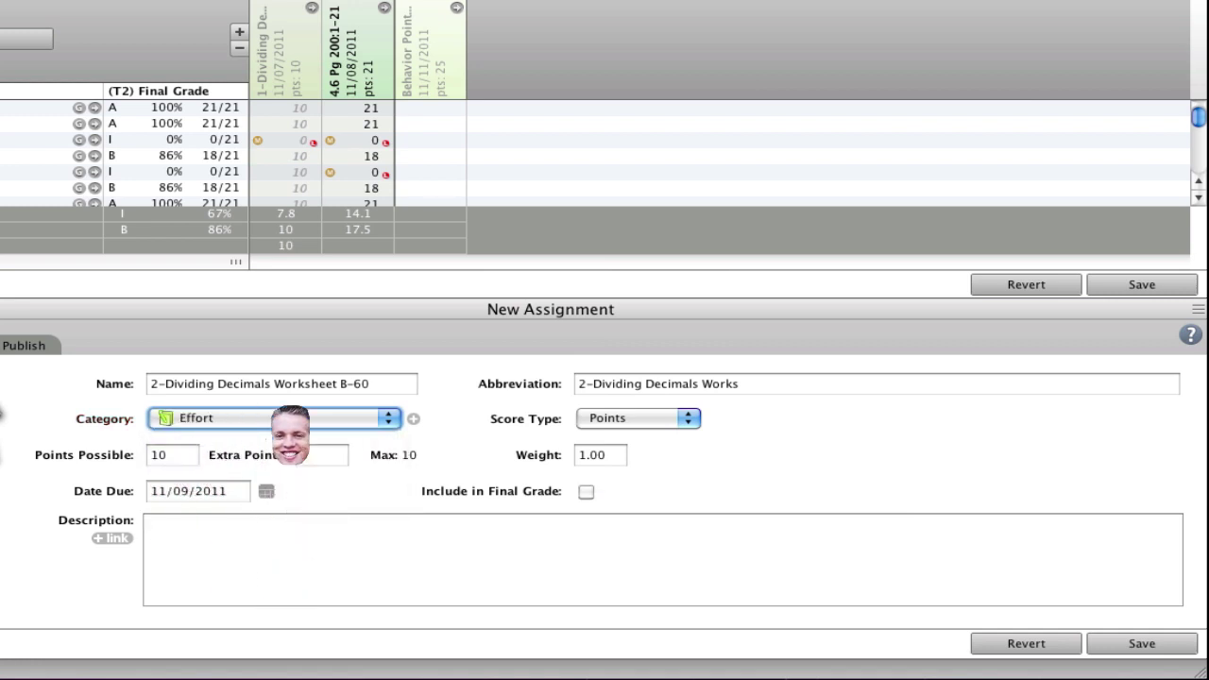
left_click(266, 491)
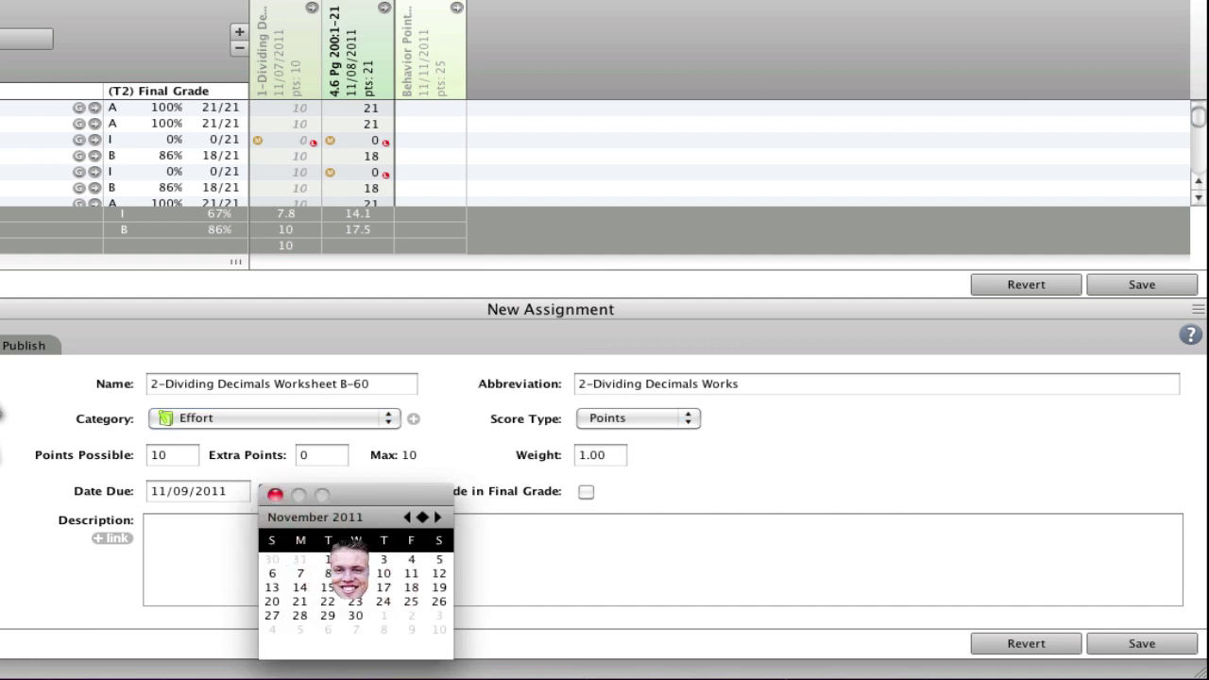
left_click(355, 573)
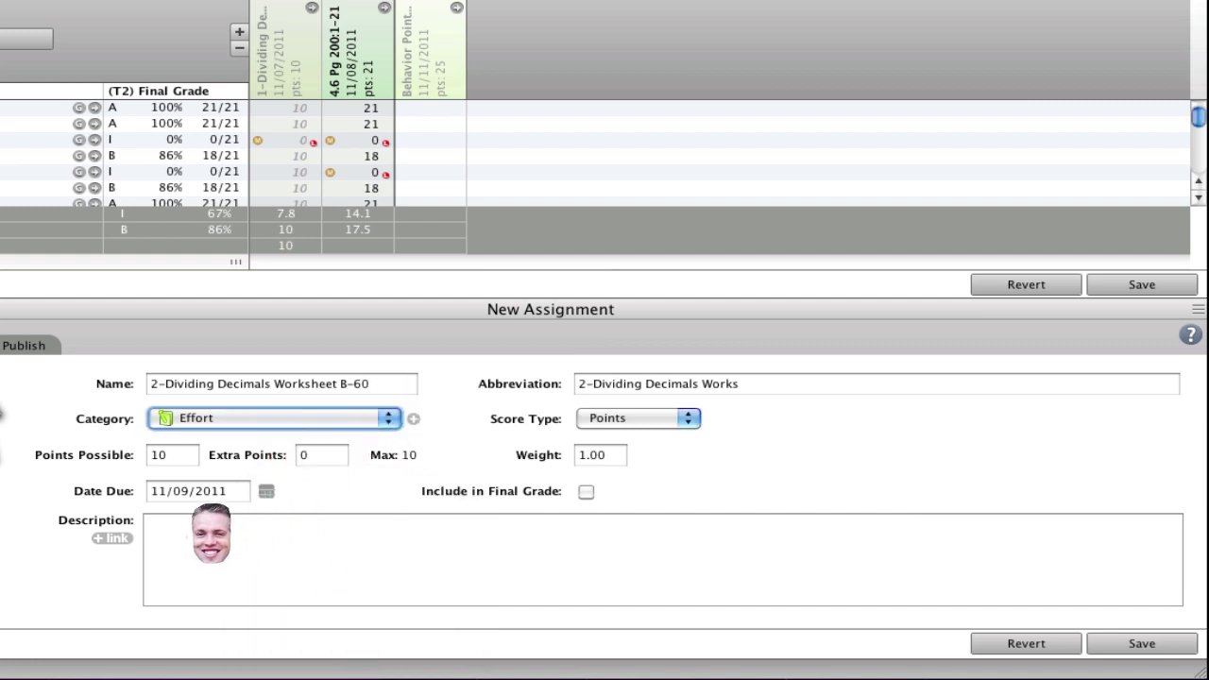
left_click(113, 538)
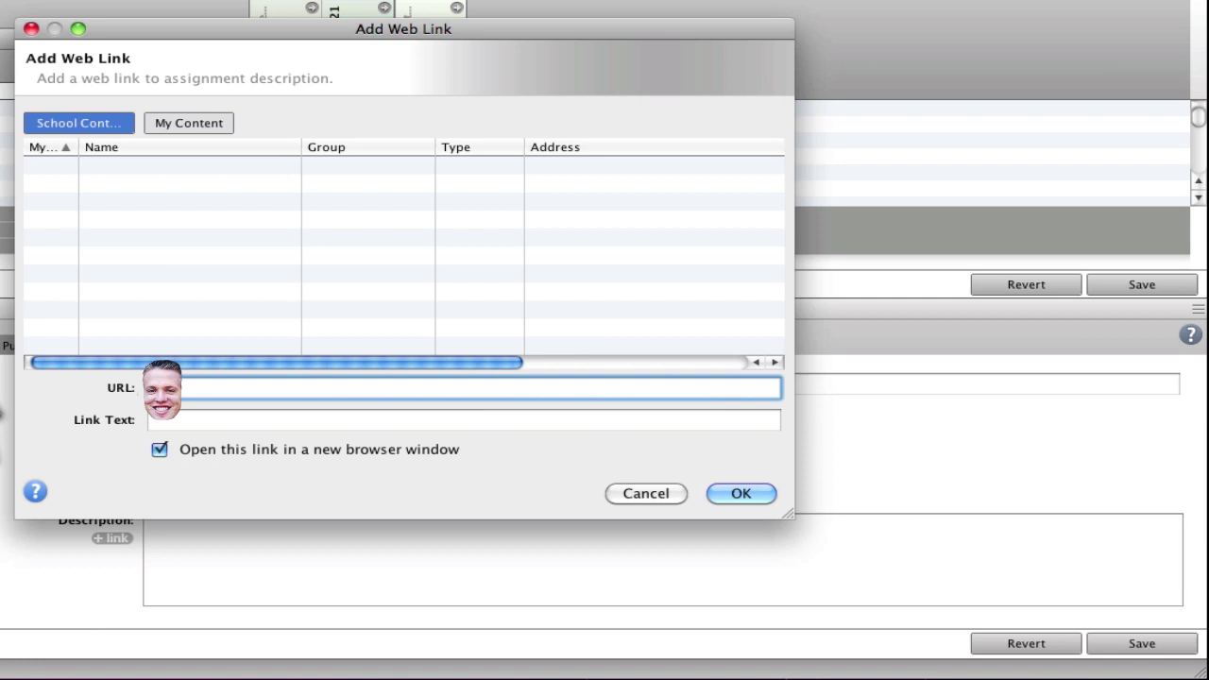
Step: Add a description link labelled 'Dividing Decimal B-60' pointing to the pasted Google Docs share link
key("super+v")
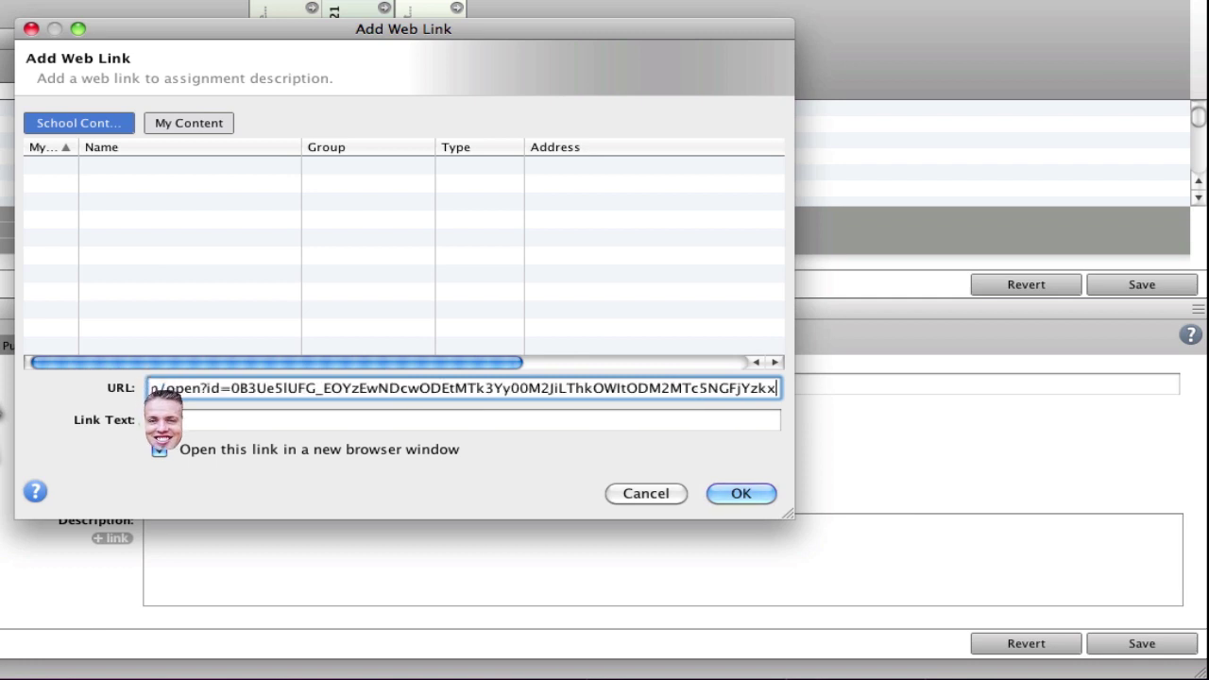
key("Tab")
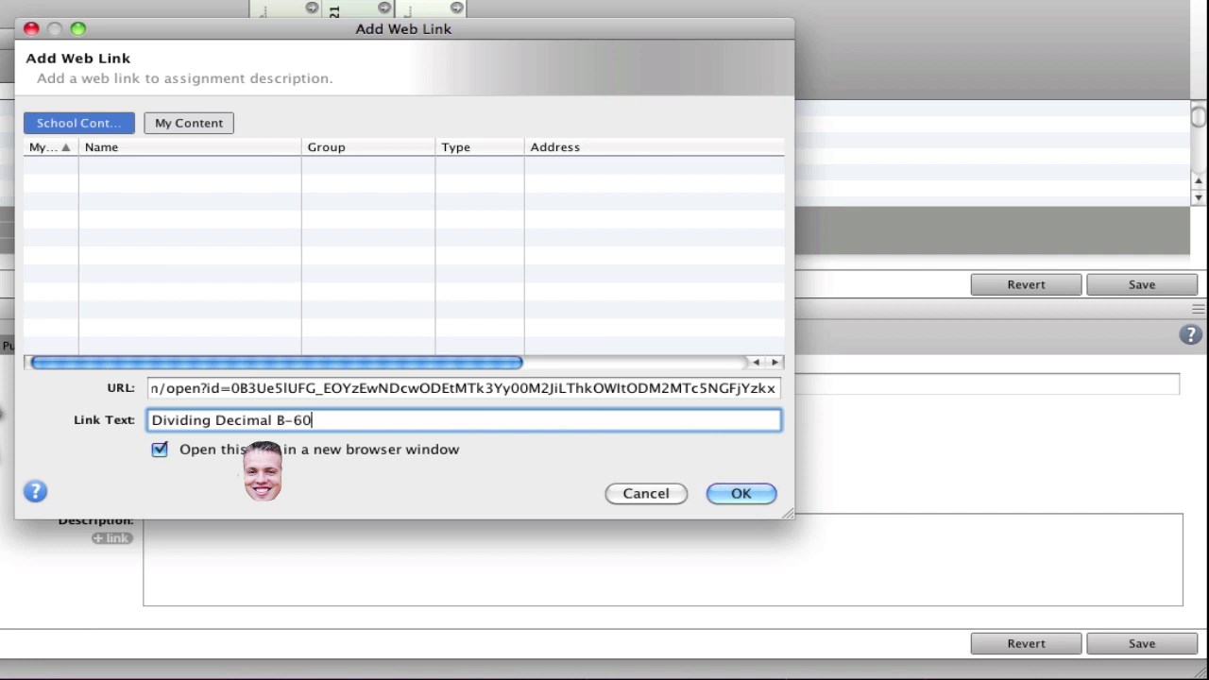
key("super+a")
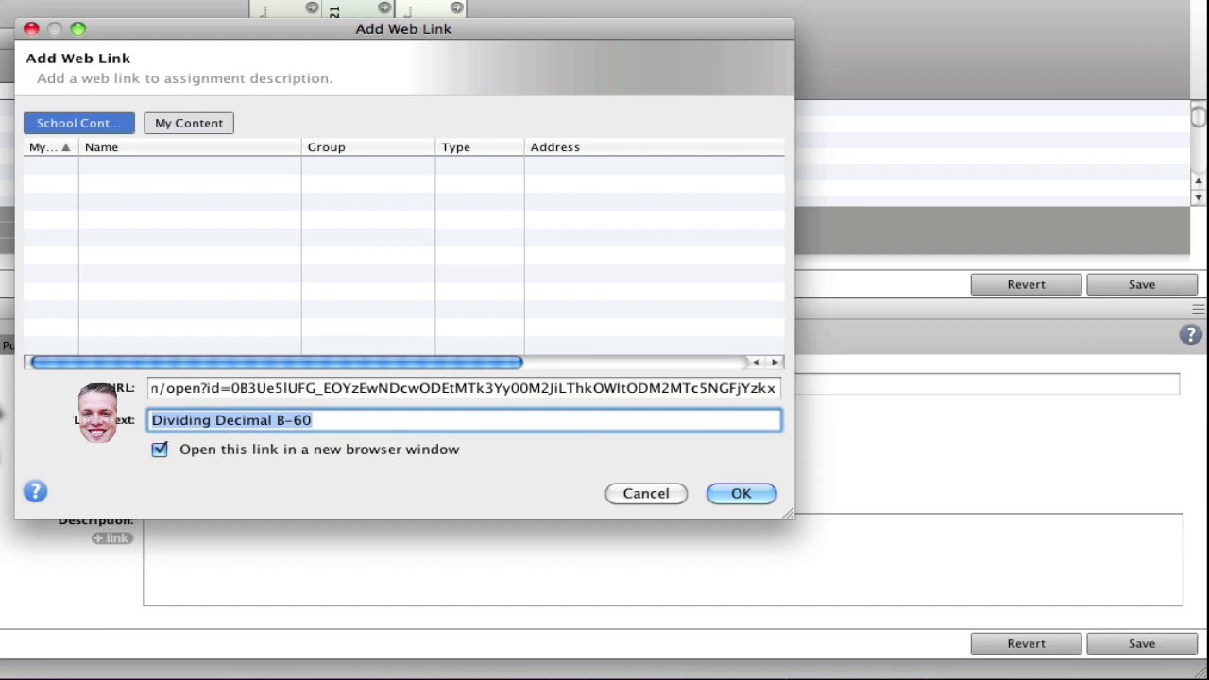
left_click(396, 419)
left_click(733, 491)
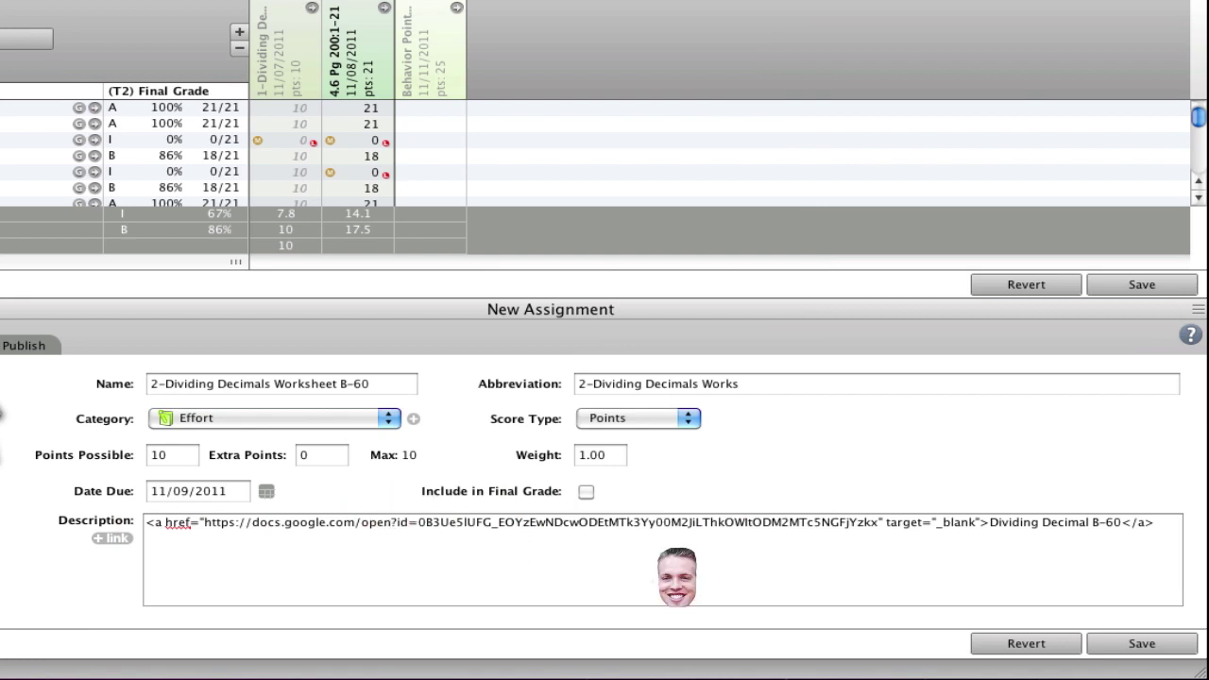
Step: Save the B-60 assignment and start Copy Assignments from its column header
left_click(1145, 644)
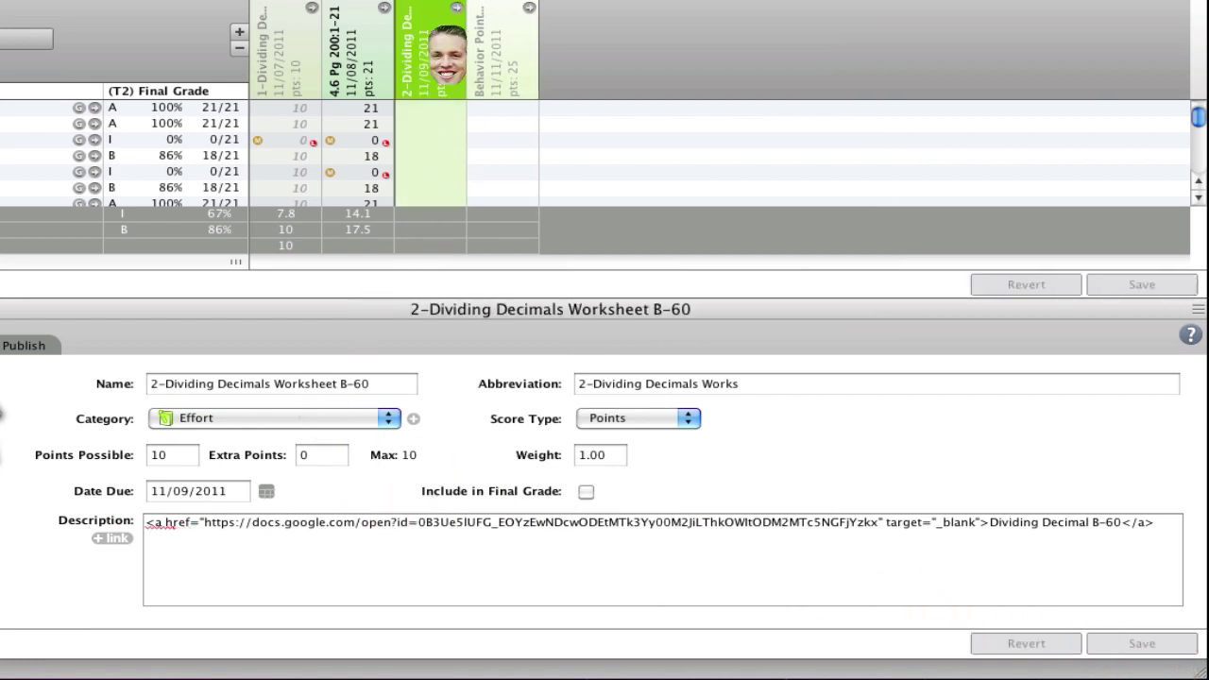
right_click(423, 70)
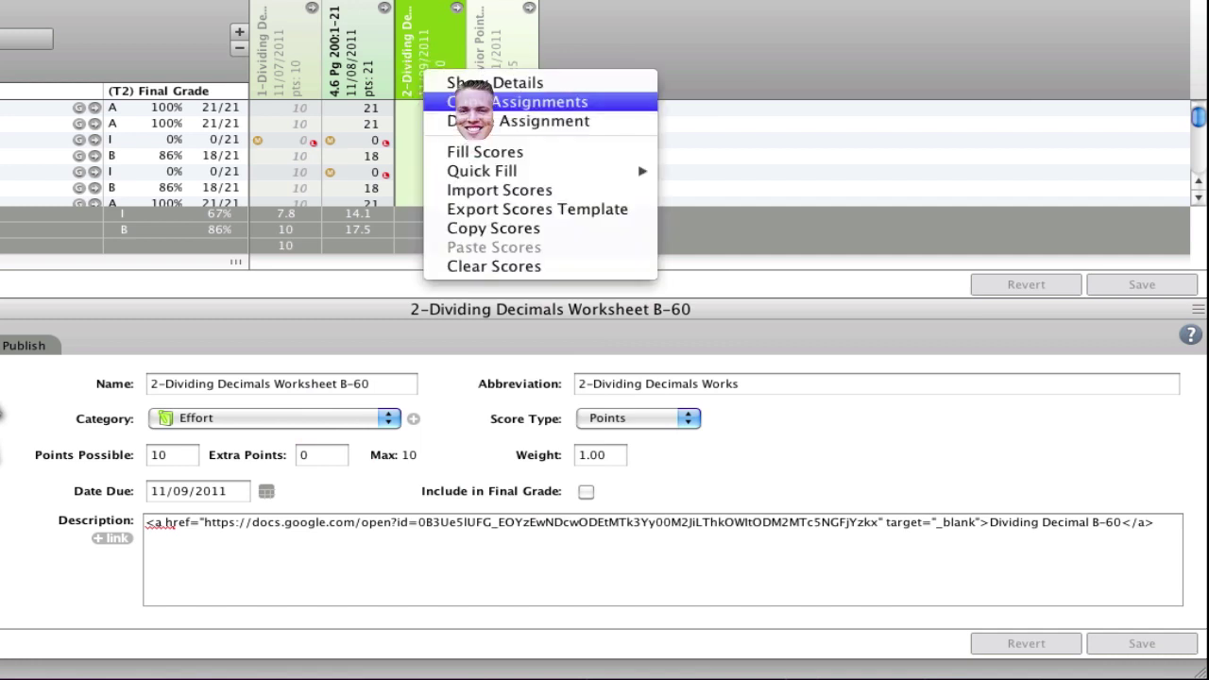
left_click(474, 112)
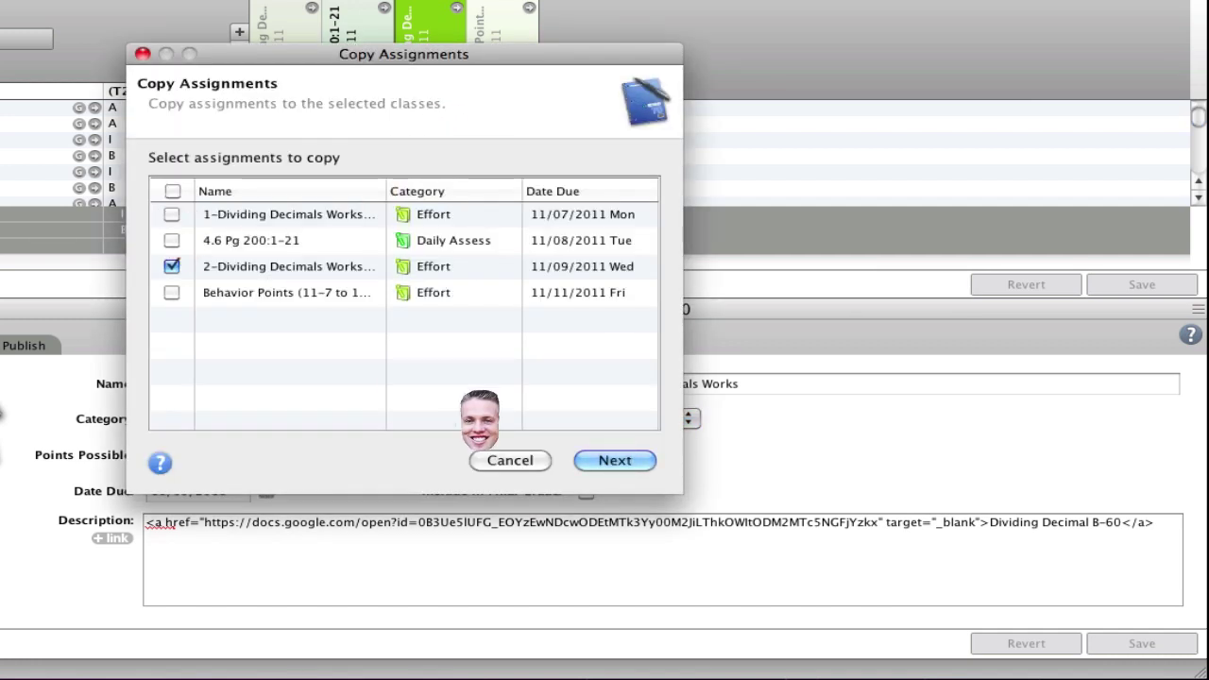
left_click(615, 461)
Step: Copy the assignment to every Trimester 2 class
left_click(260, 206)
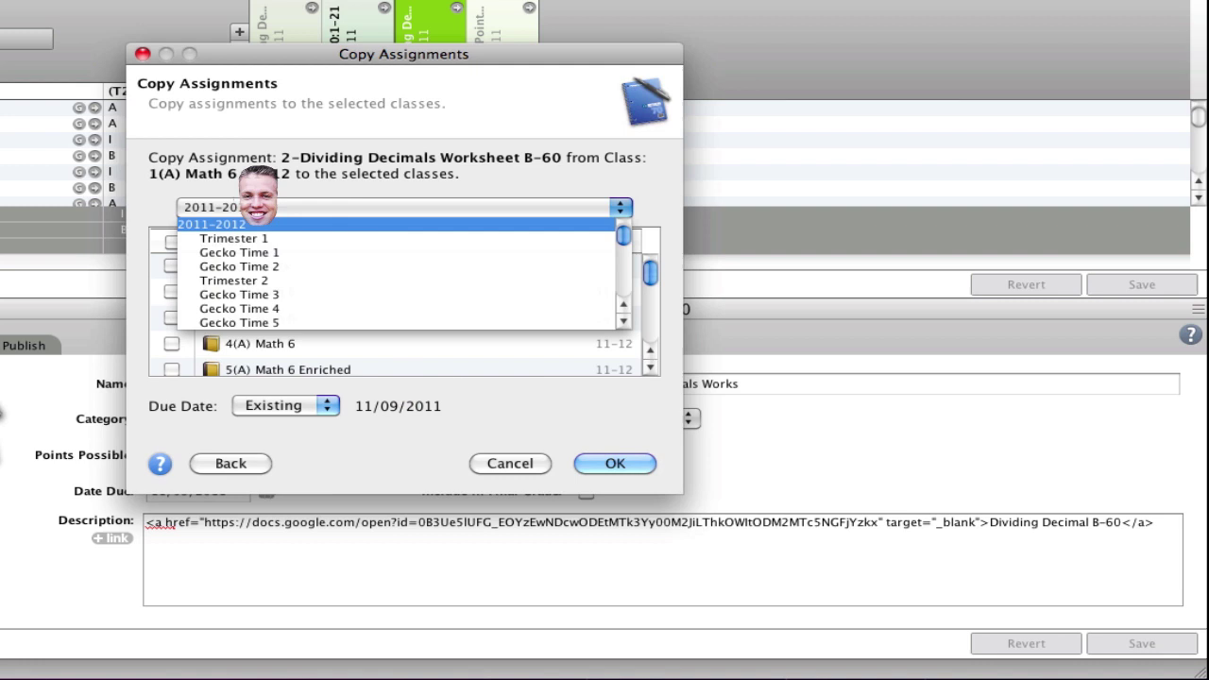
left_click(263, 281)
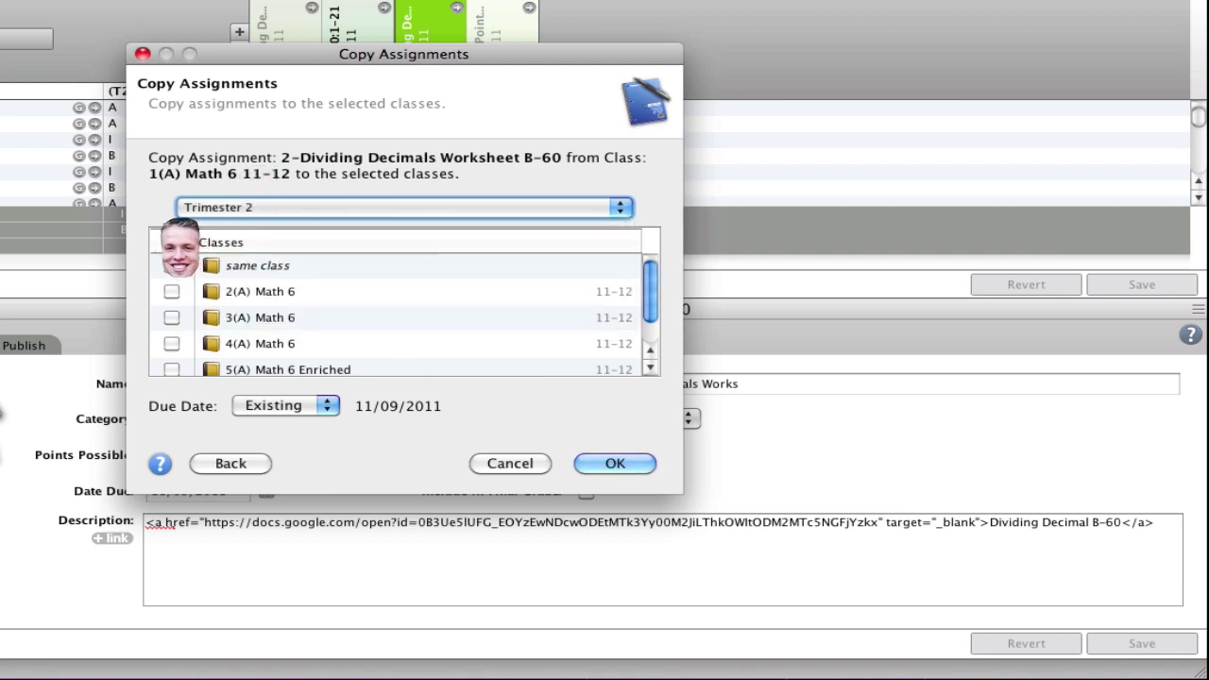
left_click(172, 242)
scroll(216, 349, "down", 1)
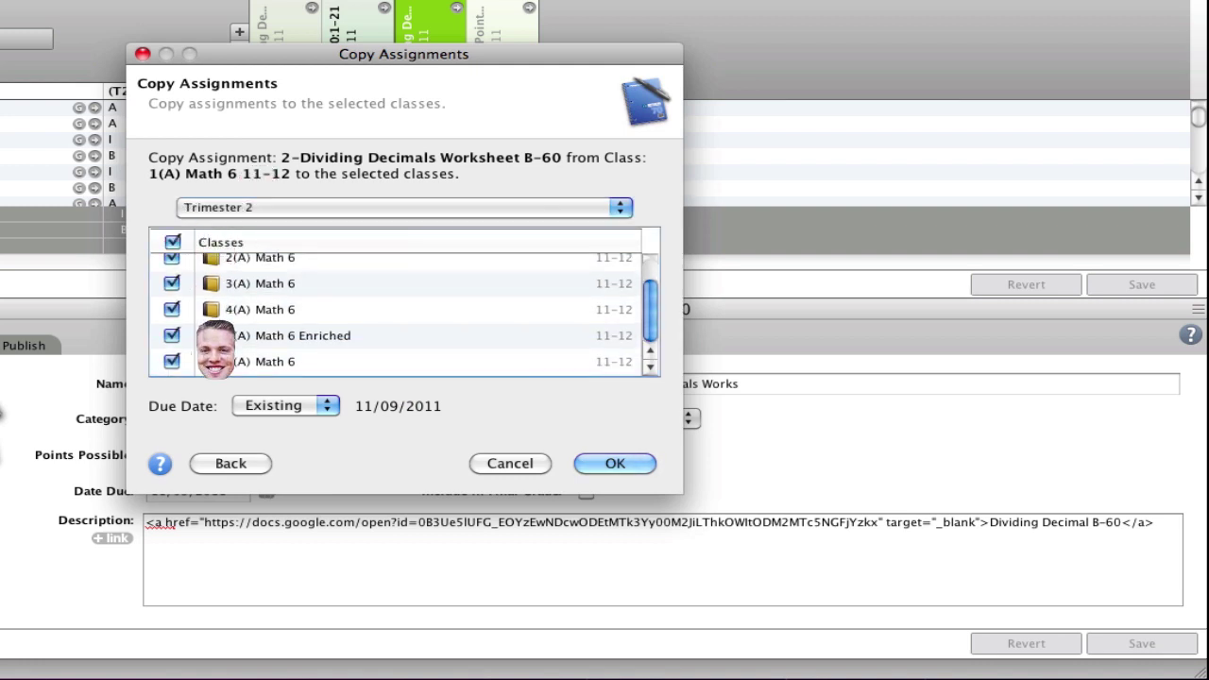
left_click(612, 463)
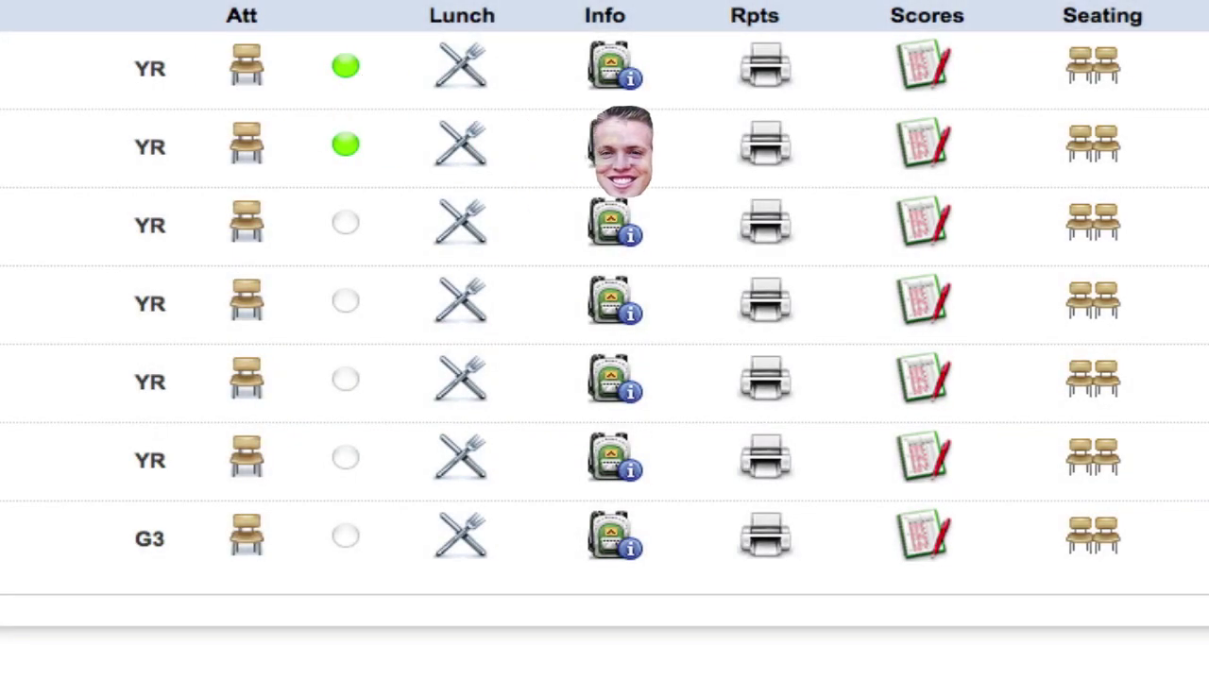
Step: Open the second class's score details in PowerSchool and scroll to the B-60 assignment listing
left_click(621, 151)
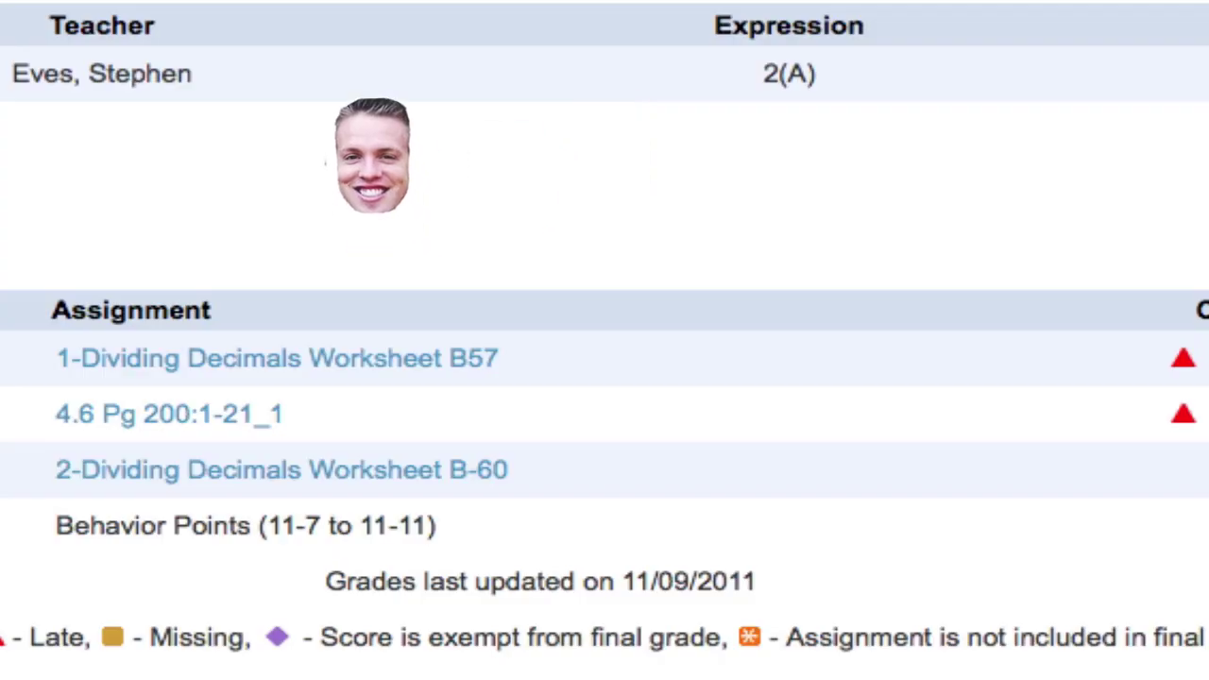
scroll(374, 156, "down", 2)
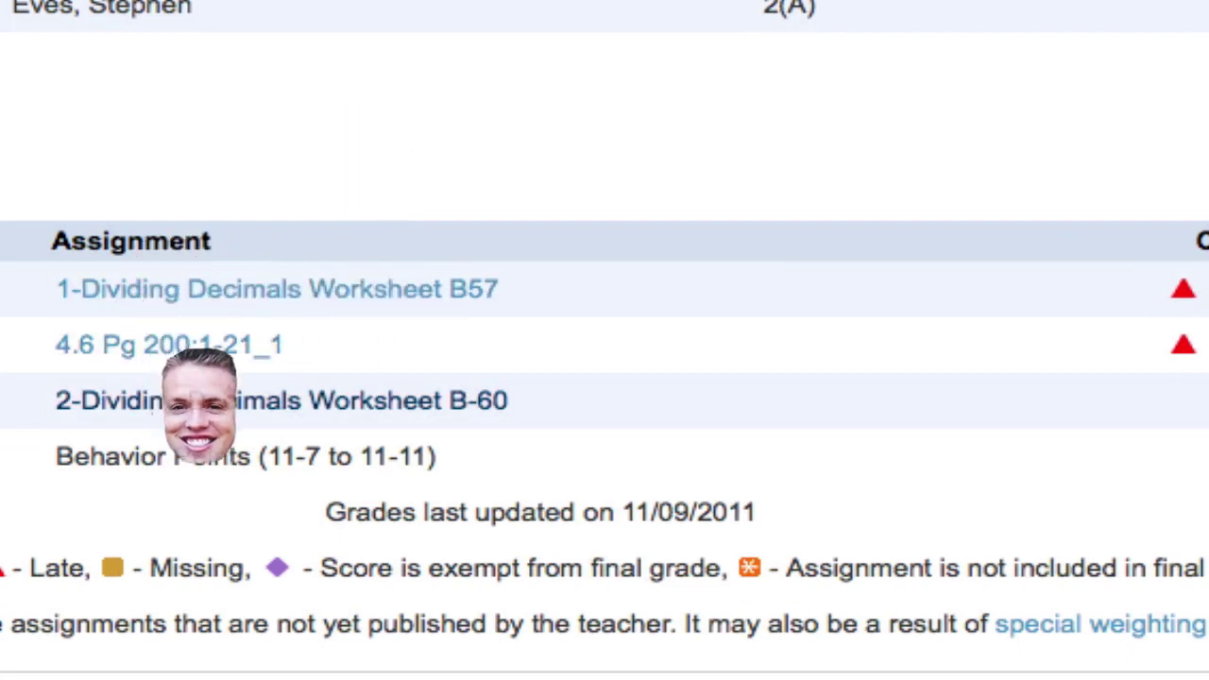
left_click(199, 401)
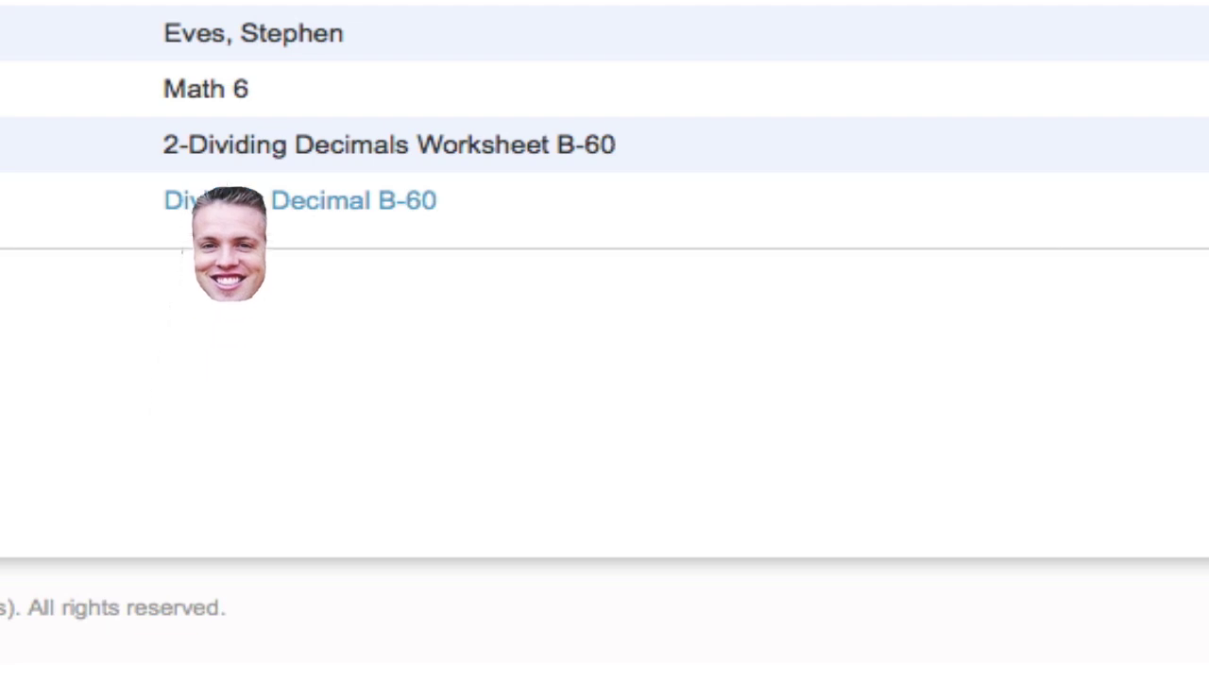
left_click(349, 196)
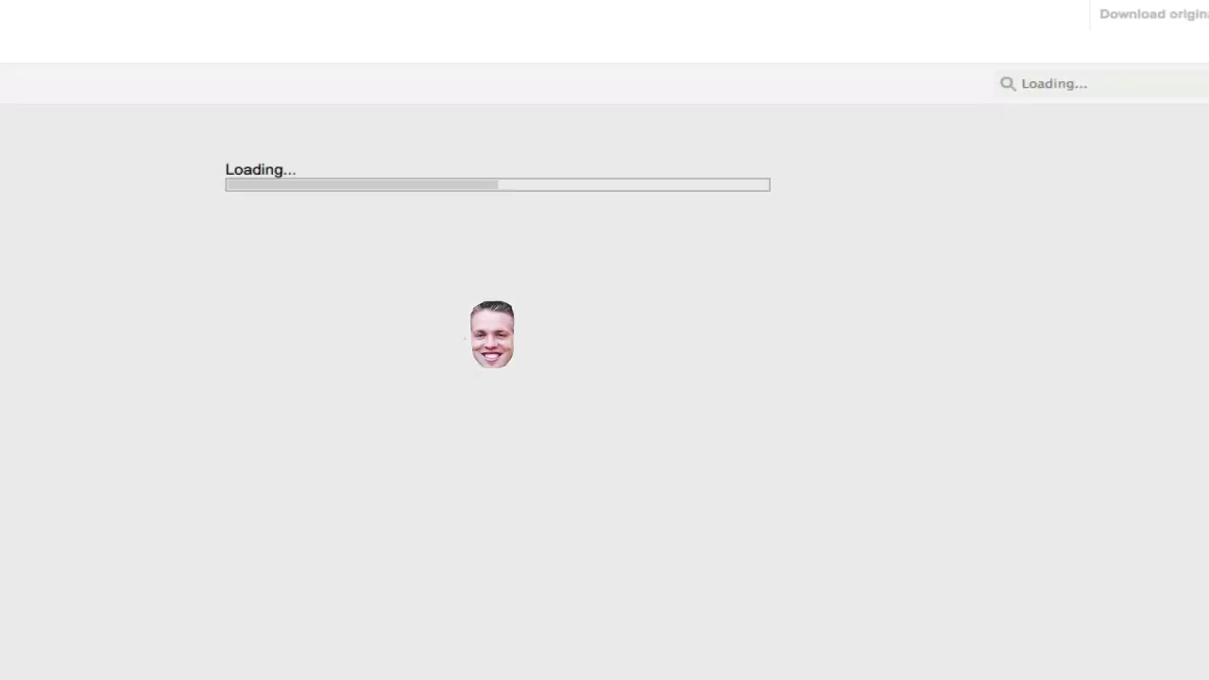
scroll(448, 261, "down", 8)
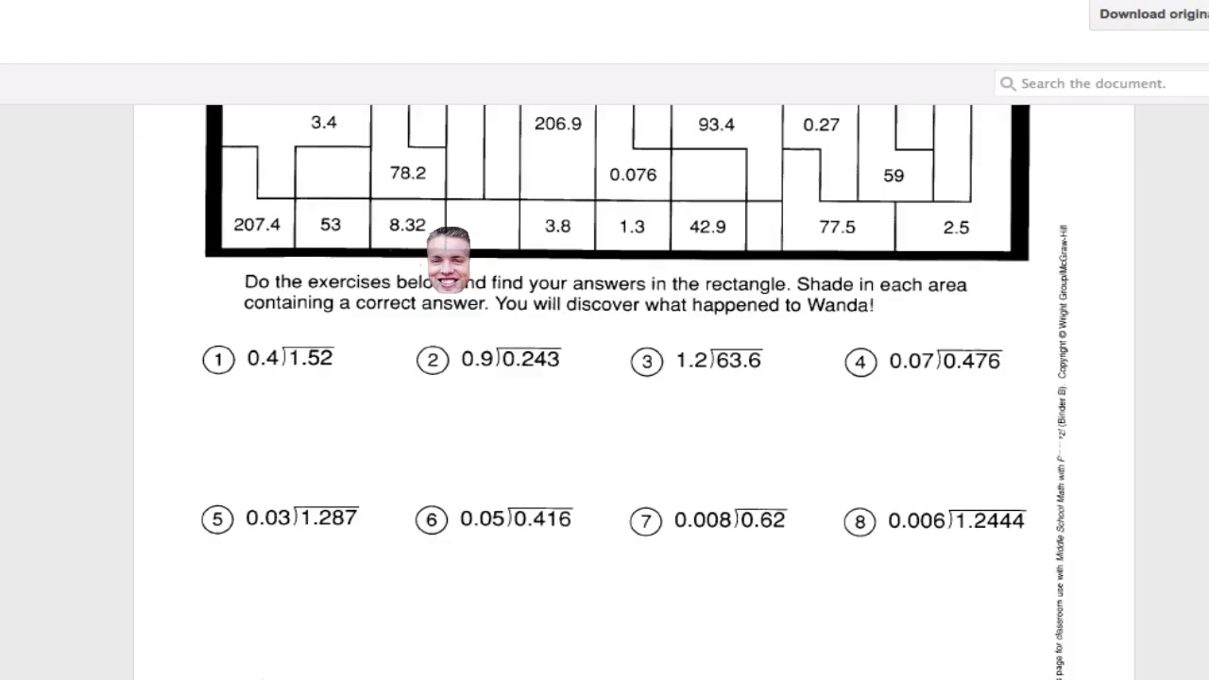
scroll(448, 261, "up", 6)
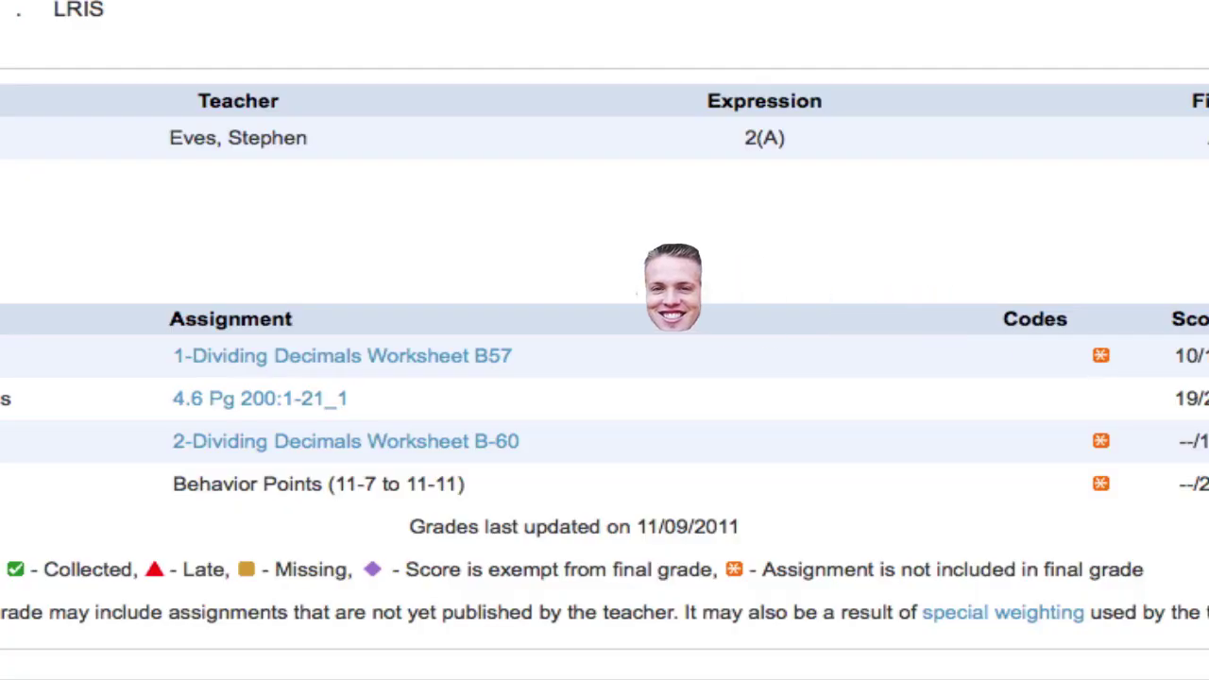
Step: Reopen the 2-Dividing Decimals Worksheet B-60 detail page from the assignment list
left_click(440, 441)
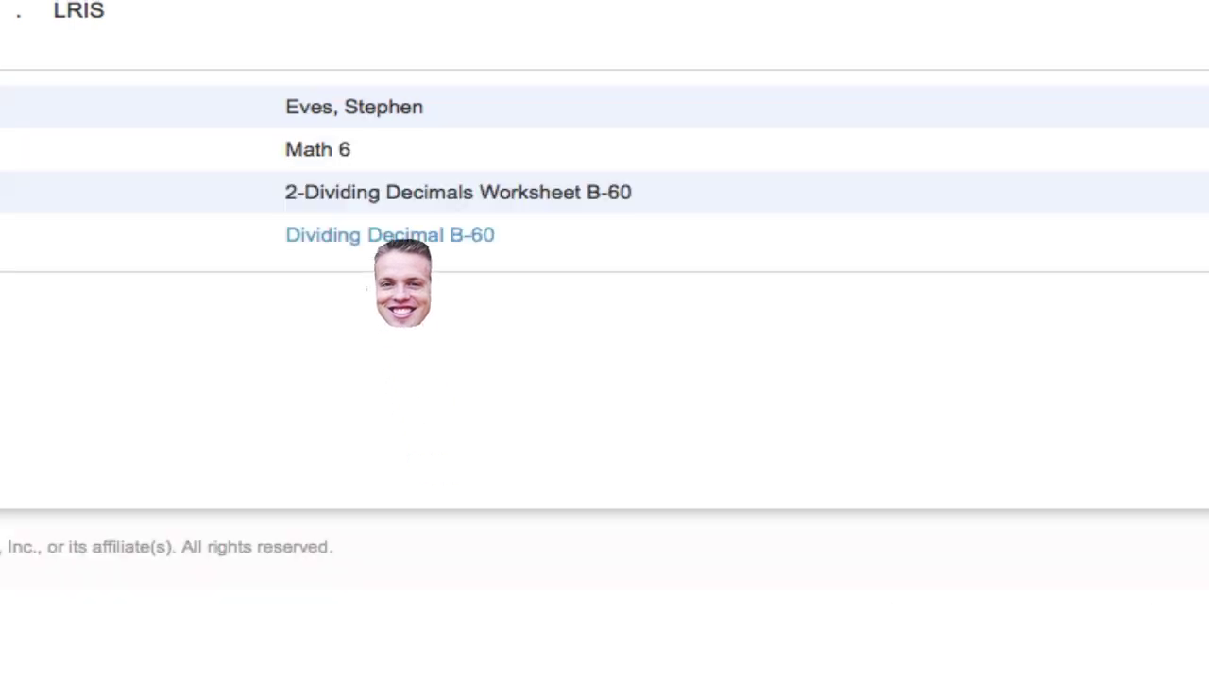